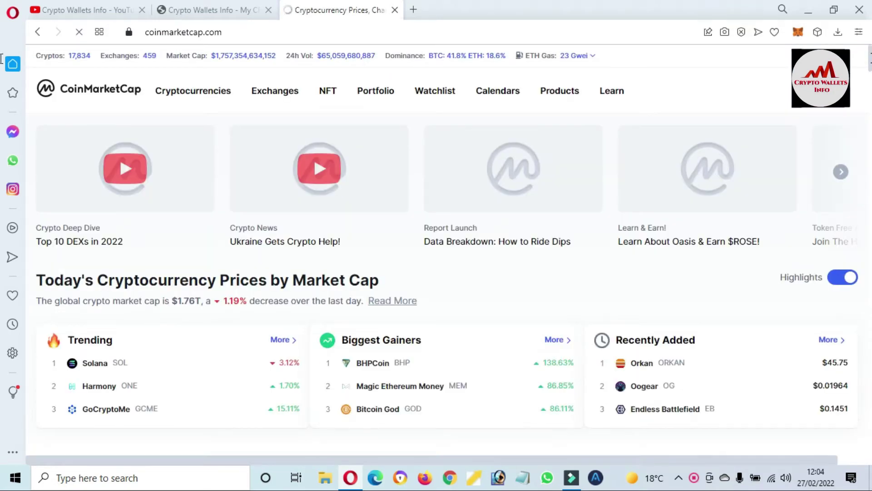
Scroll the CoinMarketCap ranking past Kusama and Chiliz down to Loopring (LRC) at rank 77
{"action": "scroll", "coordinate": [2, 59], "scroll_direction": "down", "scroll_amount": 4}
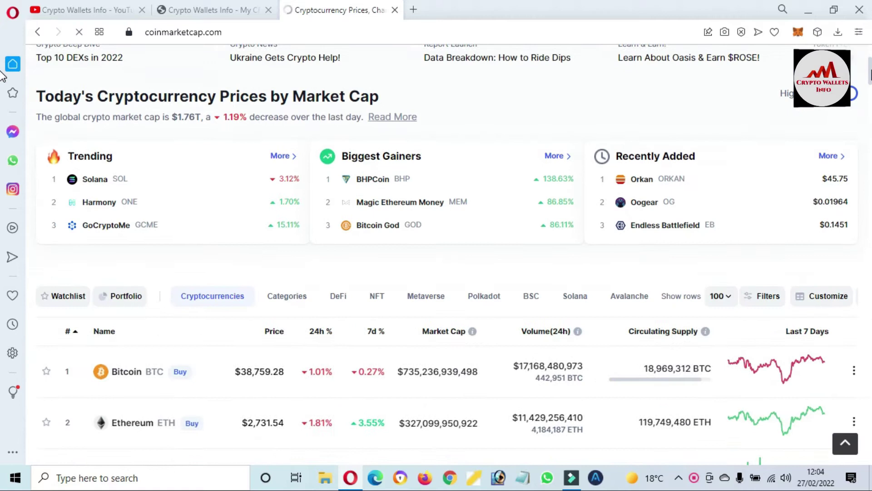
{"action": "scroll", "coordinate": [2, 86], "scroll_direction": "down", "scroll_amount": 6}
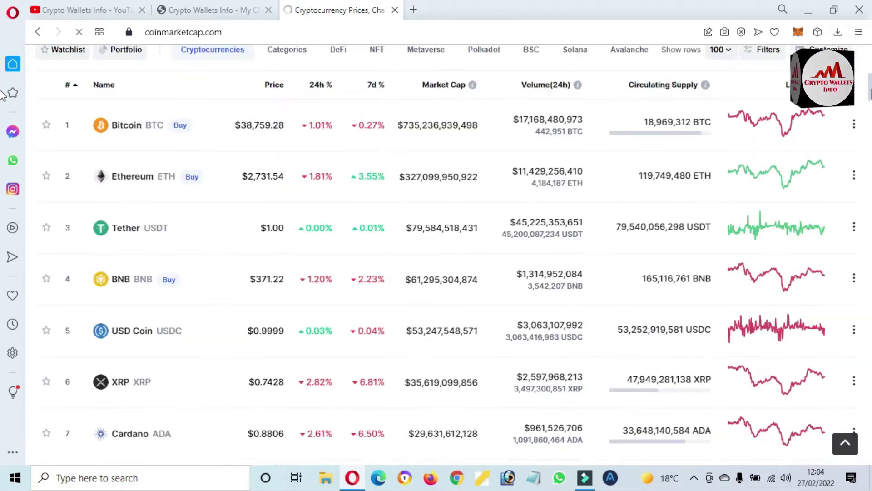
{"action": "scroll", "coordinate": [1, 99], "scroll_direction": "down", "scroll_amount": 6}
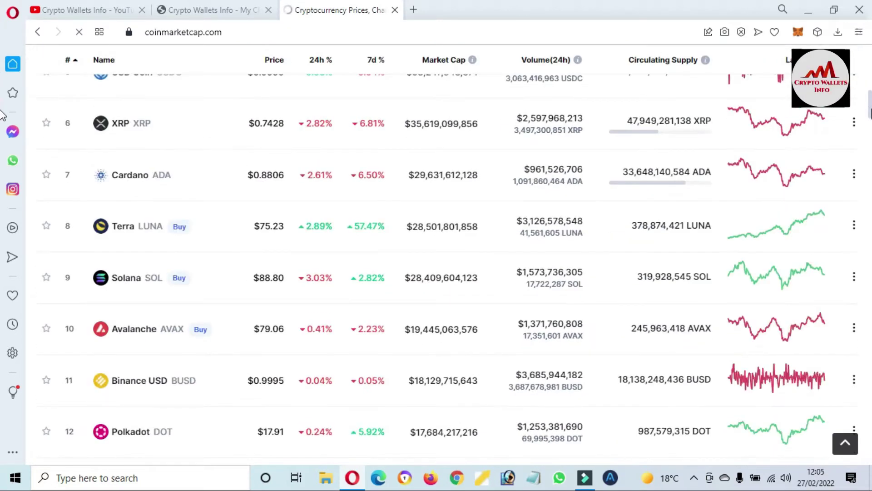
{"action": "scroll", "coordinate": [2, 120], "scroll_direction": "down", "scroll_amount": 6}
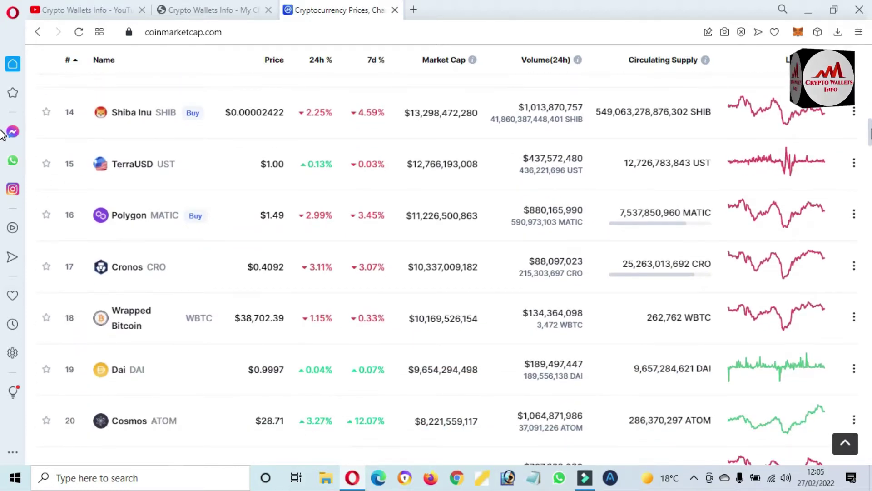
{"action": "scroll", "coordinate": [2, 131], "scroll_direction": "down", "scroll_amount": 5}
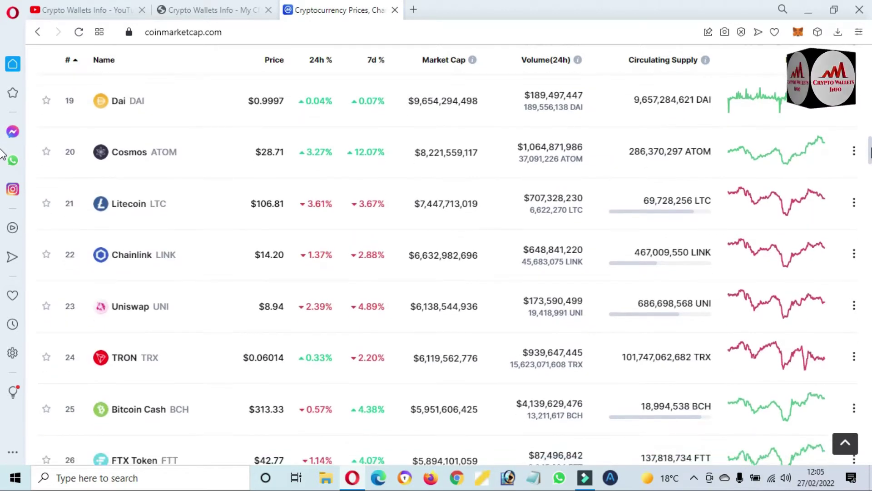
{"action": "scroll", "coordinate": [1, 155], "scroll_direction": "down", "scroll_amount": 7}
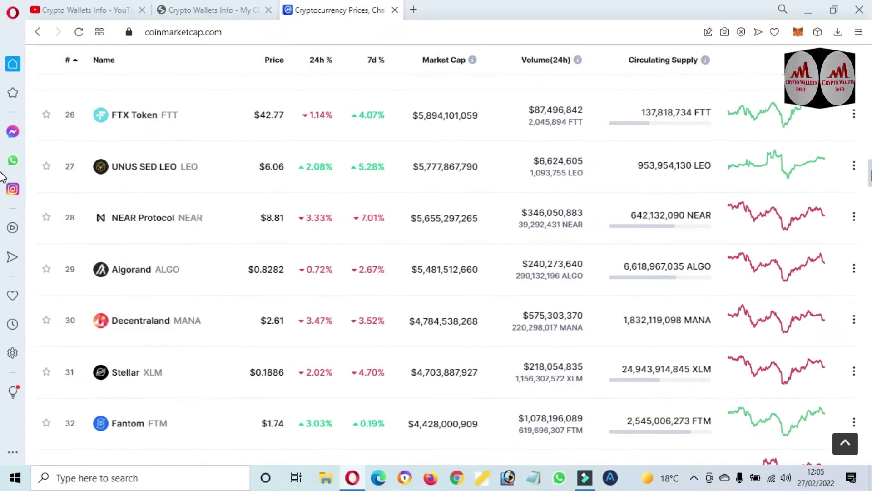
{"action": "scroll", "coordinate": [1, 177], "scroll_direction": "down", "scroll_amount": 6}
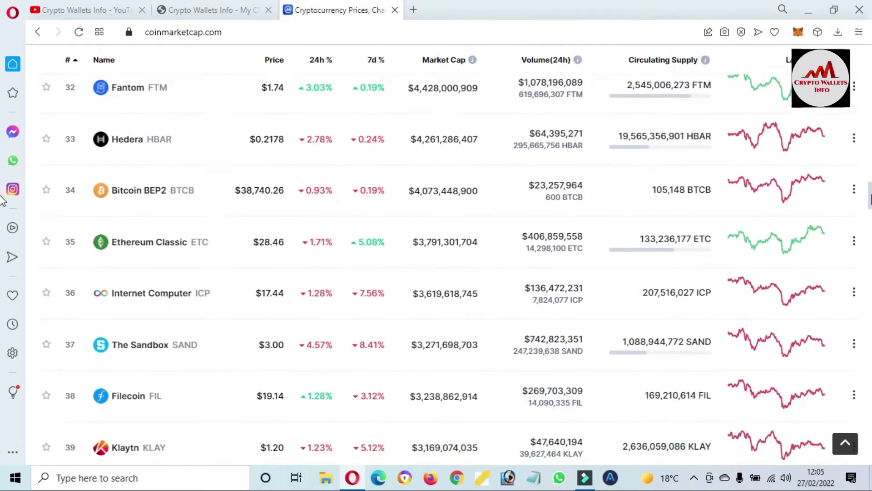
{"action": "scroll", "coordinate": [2, 200], "scroll_direction": "down", "scroll_amount": 8}
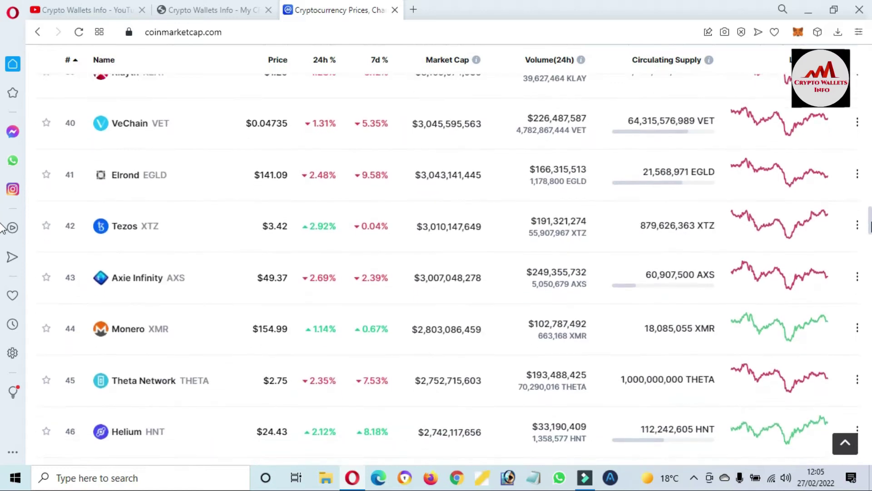
{"action": "scroll", "coordinate": [1, 225], "scroll_direction": "down", "scroll_amount": 7}
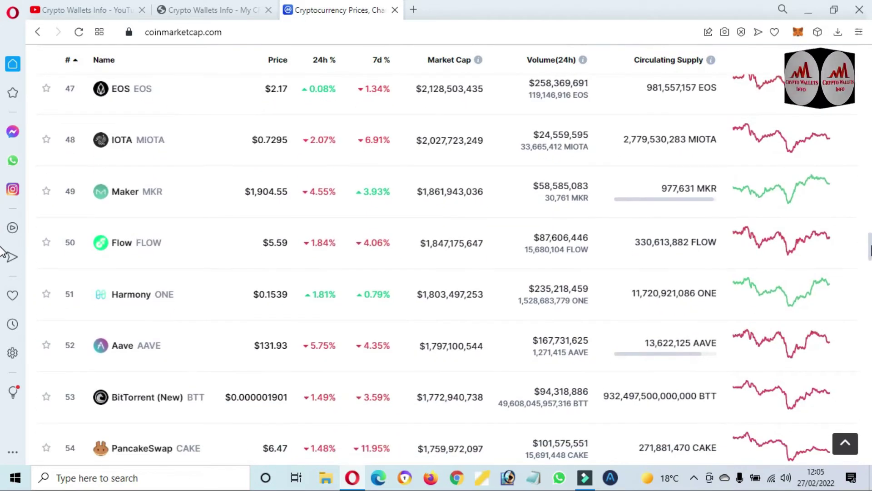
{"action": "scroll", "coordinate": [1, 250], "scroll_direction": "down", "scroll_amount": 8}
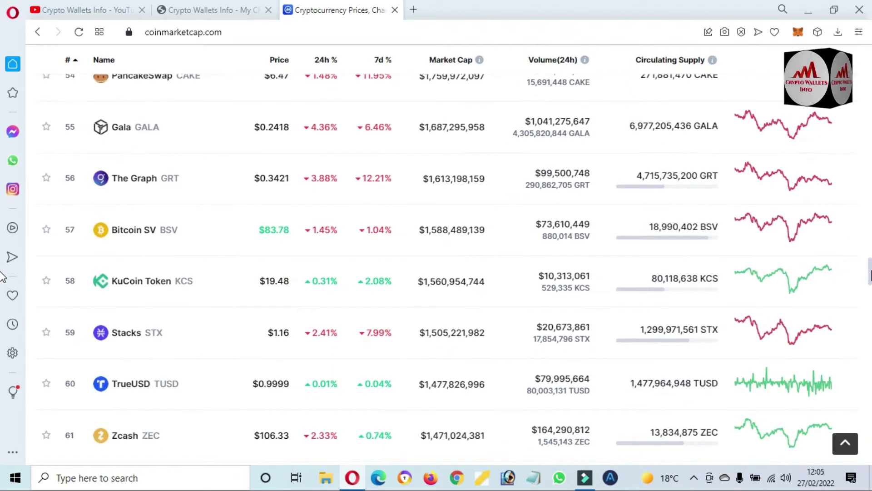
{"action": "scroll", "coordinate": [1, 277], "scroll_direction": "down", "scroll_amount": 5}
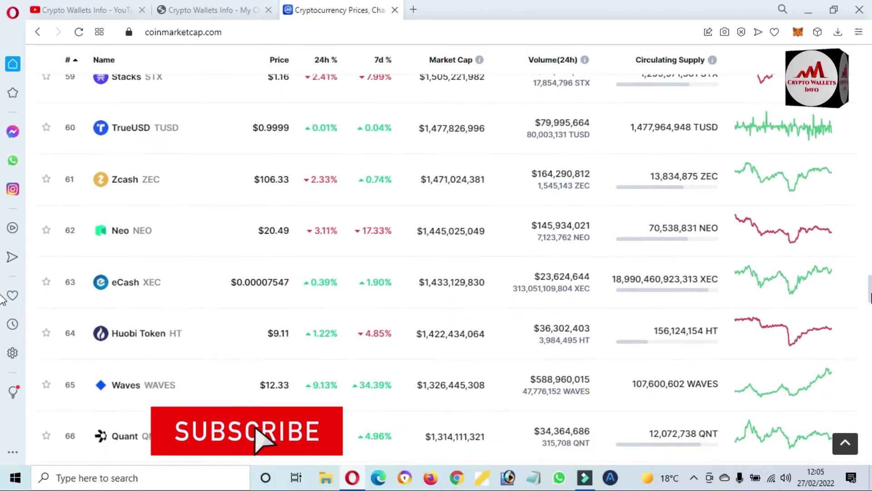
{"action": "scroll", "coordinate": [3, 300], "scroll_direction": "down", "scroll_amount": 9}
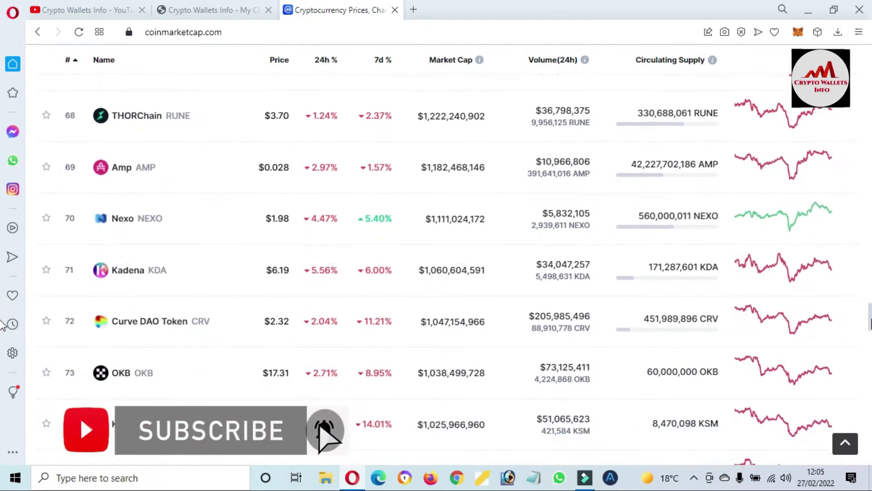
{"action": "scroll", "coordinate": [2, 324], "scroll_direction": "down", "scroll_amount": 5}
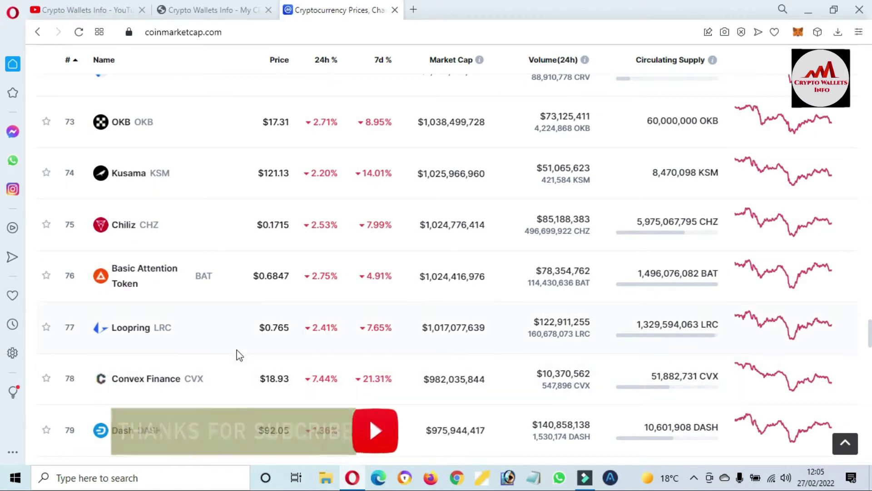
{"action": "left_click_drag", "start_coordinate": [172, 327], "coordinate": [121, 325]}
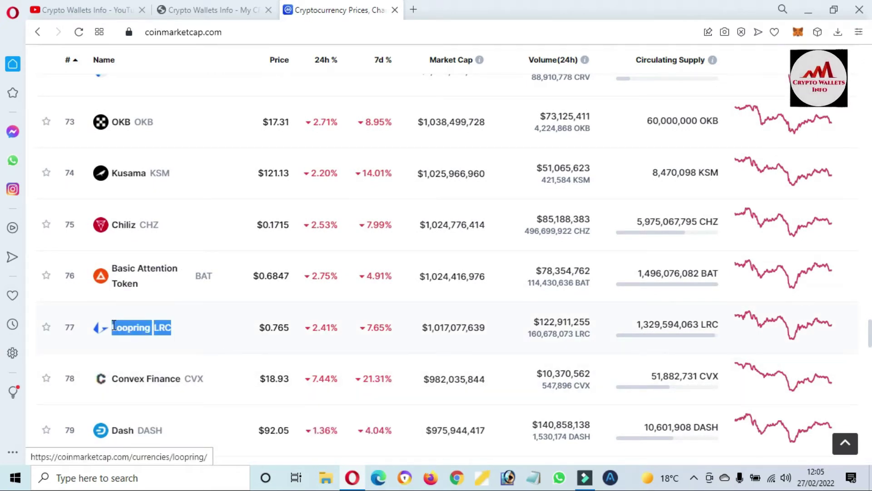
{"action": "left_click_drag", "start_coordinate": [113, 325], "coordinate": [111, 326]}
{"action": "left_click_drag", "start_coordinate": [251, 331], "coordinate": [318, 332]}
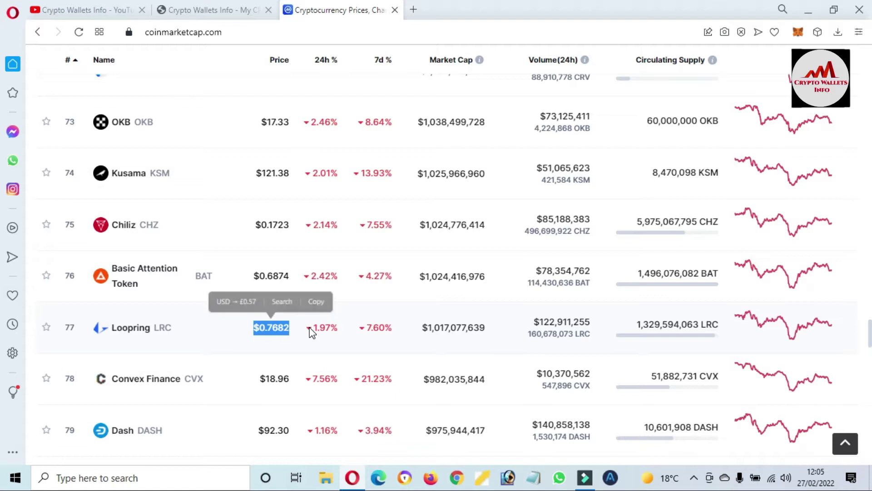
{"action": "left_click_drag", "start_coordinate": [285, 328], "coordinate": [338, 327]}
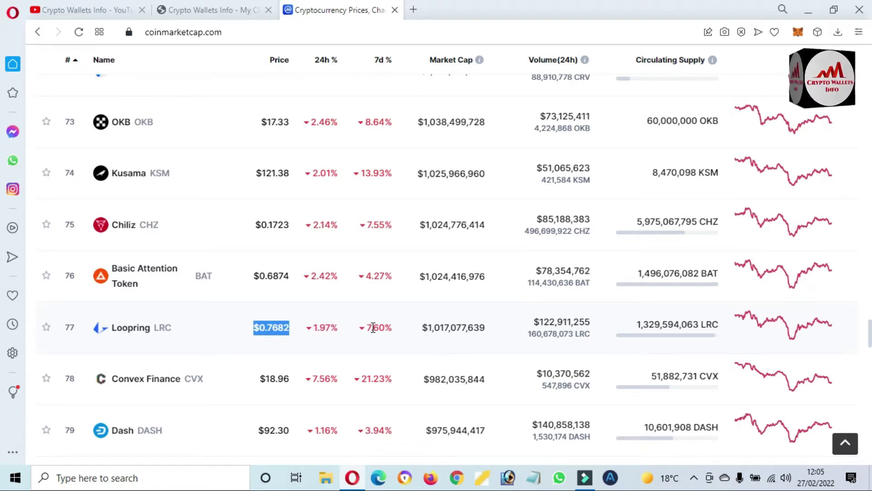
{"action": "left_click_drag", "start_coordinate": [418, 327], "coordinate": [497, 330]}
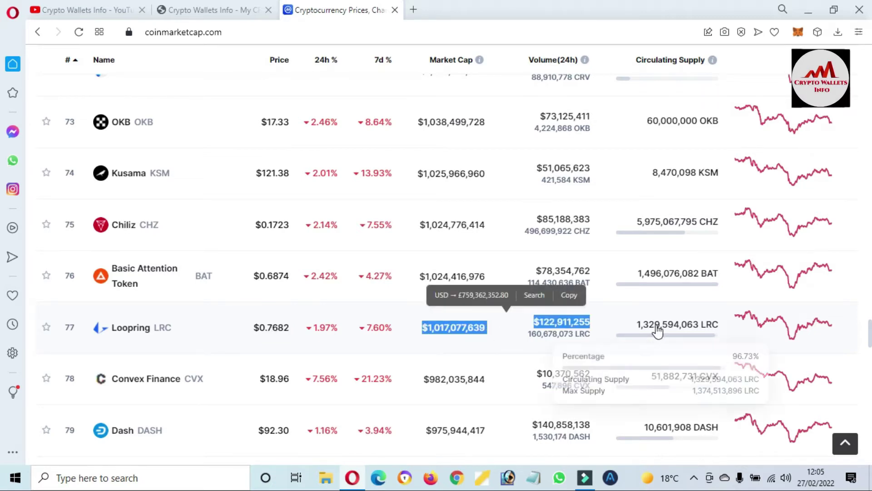
Open the Loopring coin page and set its Loopring to USD chart to the ALL range
{"action": "left_click", "coordinate": [135, 331]}
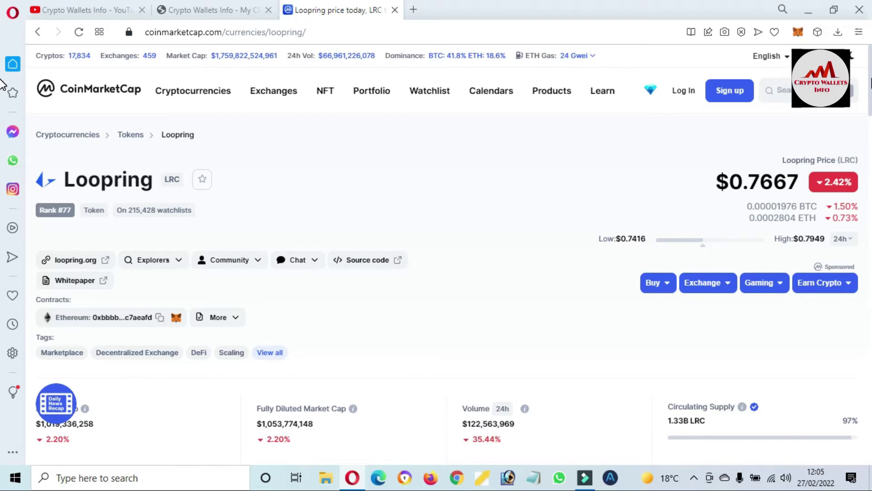
{"action": "scroll", "coordinate": [2, 84], "scroll_direction": "down", "scroll_amount": 3}
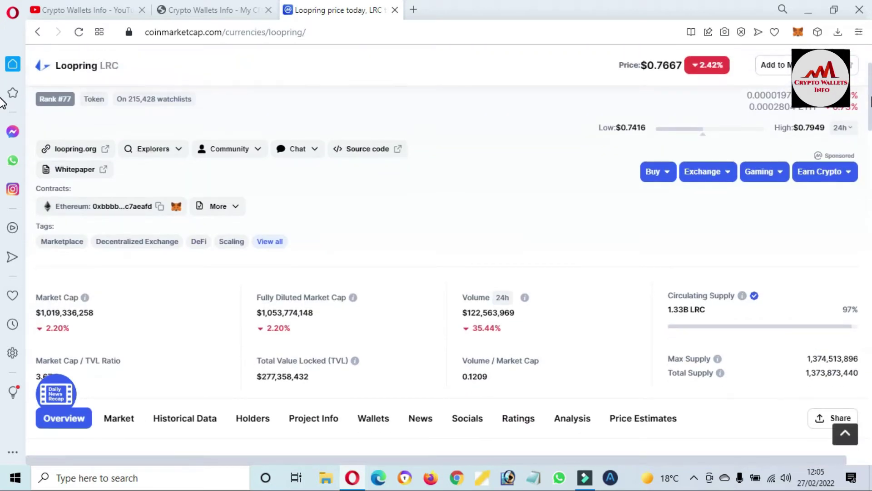
{"action": "scroll", "coordinate": [2, 104], "scroll_direction": "down", "scroll_amount": 5}
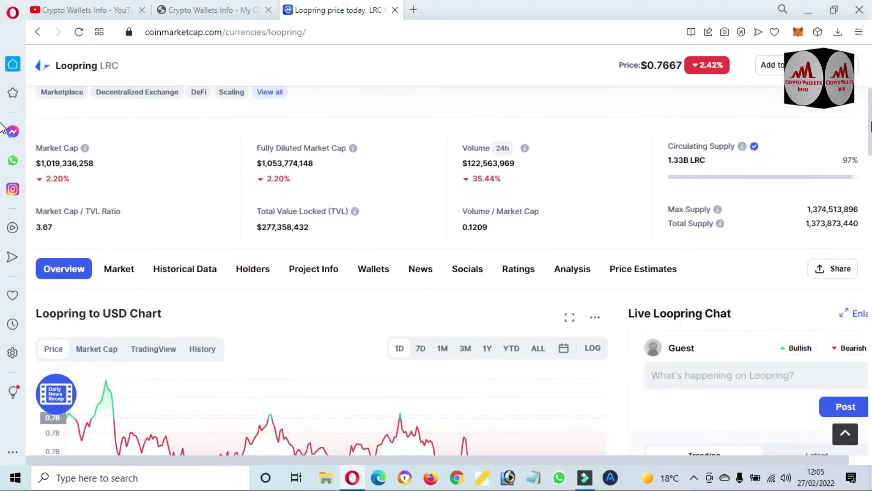
{"action": "scroll", "coordinate": [2, 164], "scroll_direction": "down", "scroll_amount": 4}
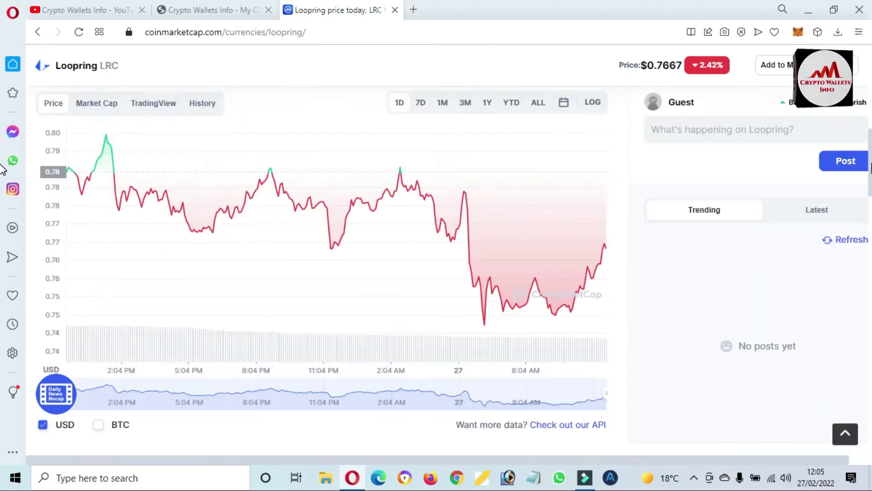
{"action": "left_click", "coordinate": [537, 108]}
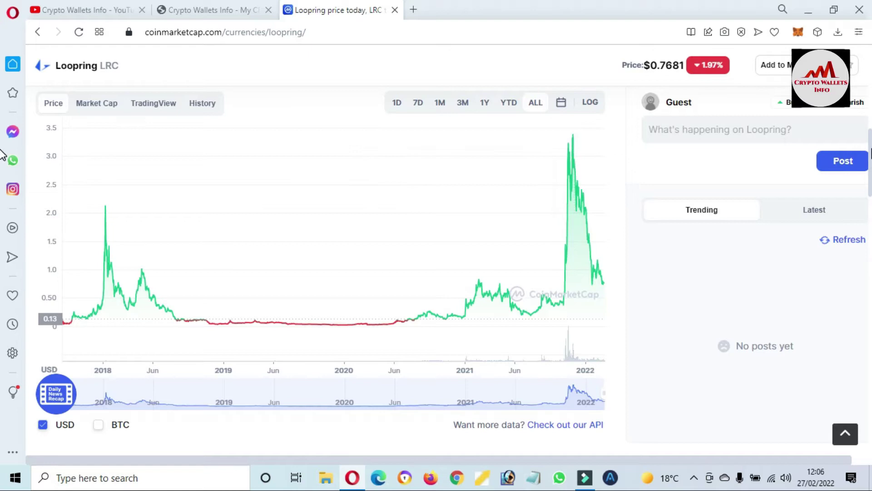
{"action": "left_click_drag", "start_coordinate": [870, 154], "coordinate": [870, 268]}
{"action": "left_click", "coordinate": [750, 291]}
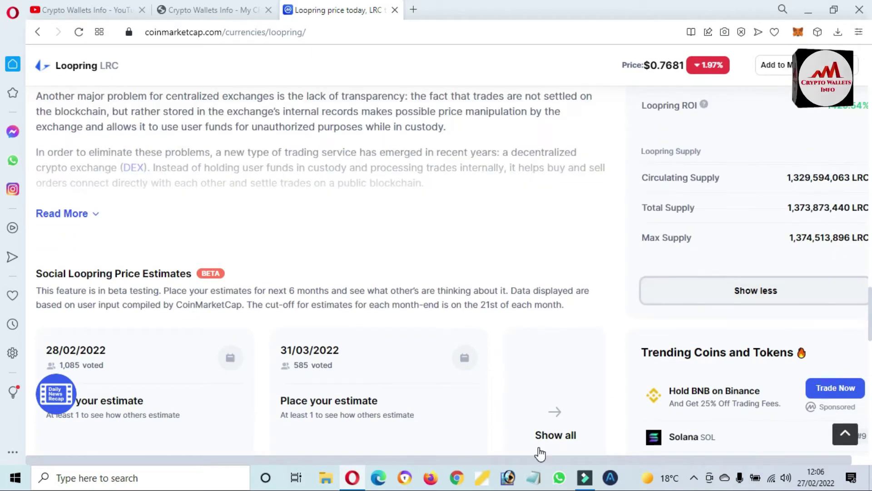
{"action": "left_click_drag", "start_coordinate": [535, 460], "coordinate": [814, 460]}
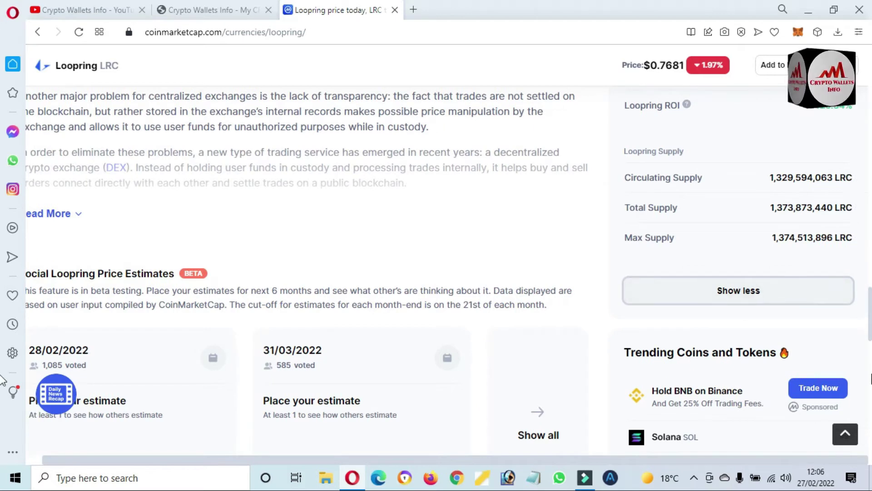
{"action": "left_click_drag", "start_coordinate": [870, 307], "coordinate": [870, 288]}
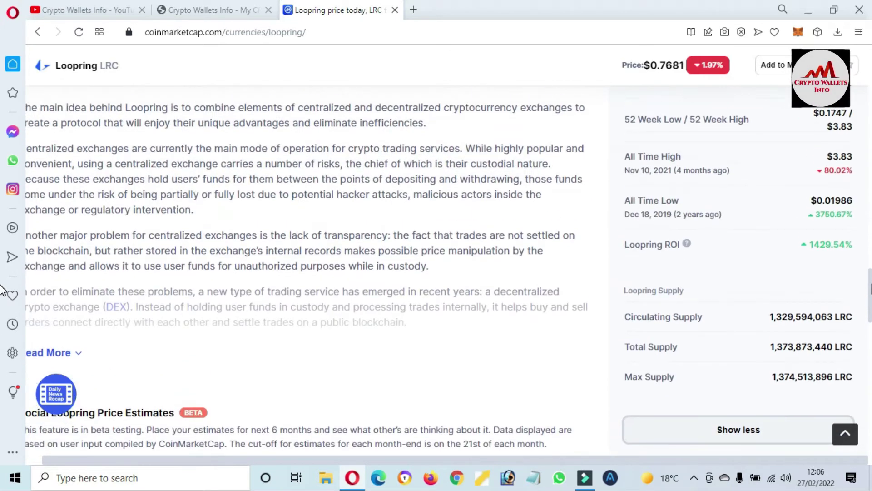
{"action": "left_click_drag", "start_coordinate": [807, 204], "coordinate": [857, 202]}
{"action": "left_click_drag", "start_coordinate": [828, 155], "coordinate": [852, 172]}
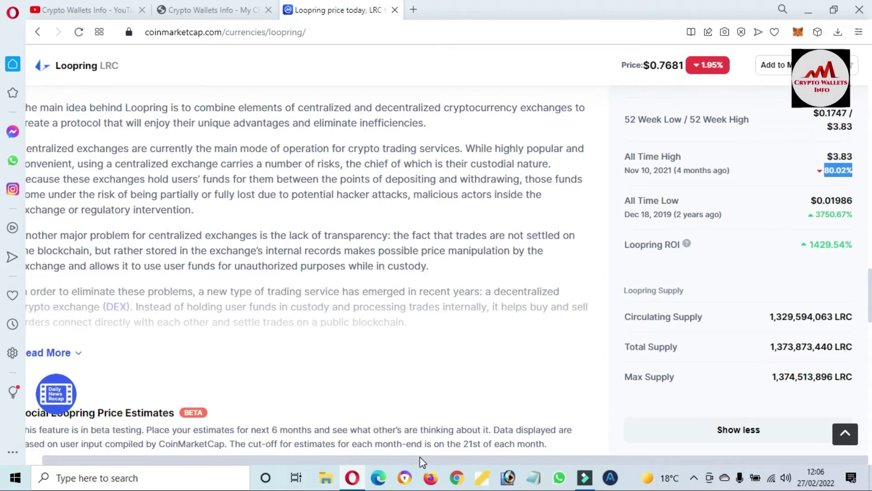
{"action": "left_click_drag", "start_coordinate": [415, 461], "coordinate": [293, 472]}
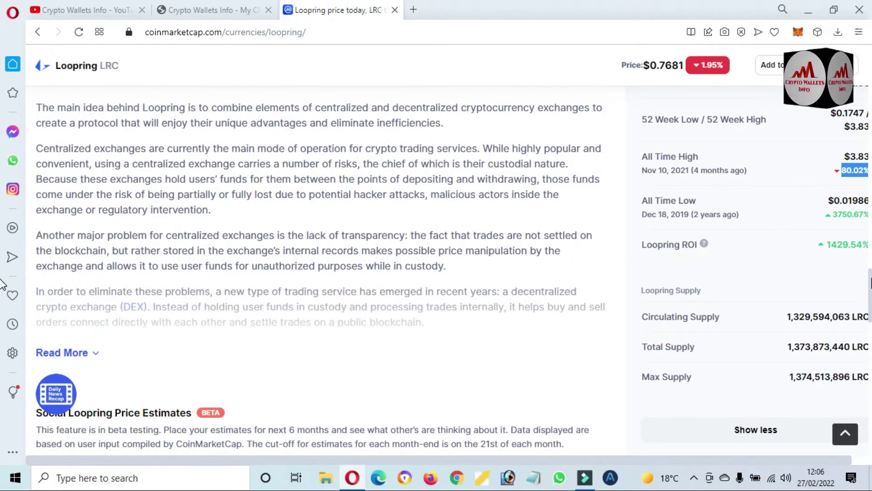
{"action": "scroll", "coordinate": [2, 287], "scroll_direction": "down", "scroll_amount": 10}
{"action": "scroll", "coordinate": [2, 318], "scroll_direction": "up", "scroll_amount": 2}
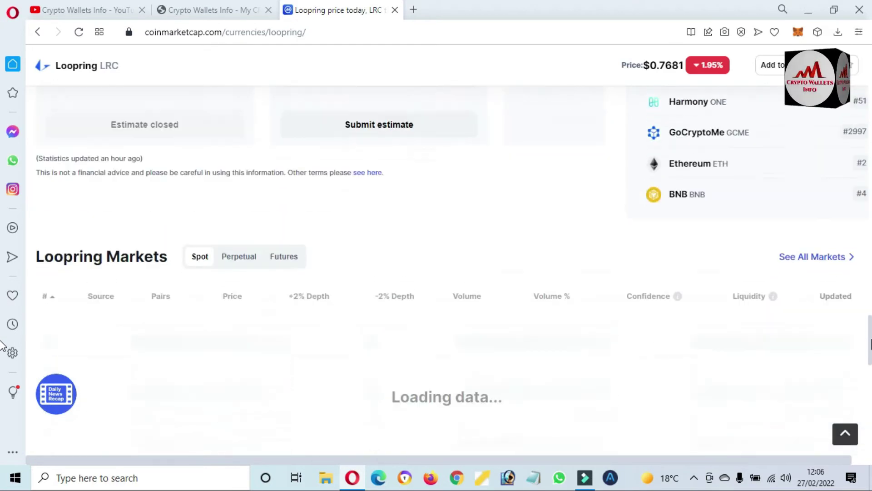
{"action": "scroll", "coordinate": [2, 341], "scroll_direction": "down", "scroll_amount": 4}
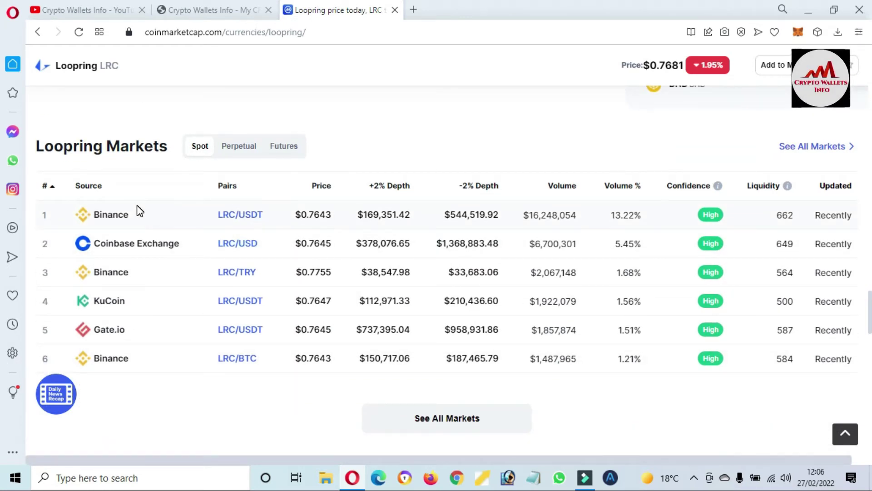
{"action": "scroll", "coordinate": [2, 332], "scroll_direction": "up", "scroll_amount": 12}
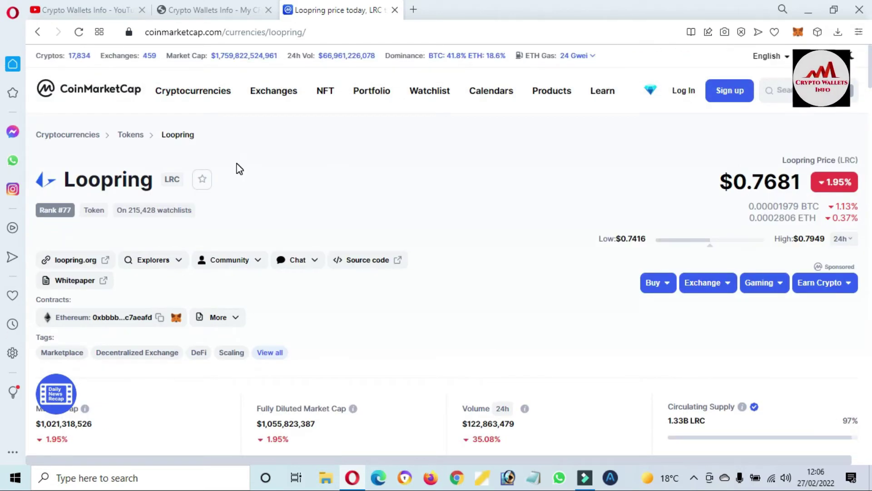
Open loopring.org in a new tab and scroll down to its Loopring Layer2 section
{"action": "left_click", "coordinate": [82, 267]}
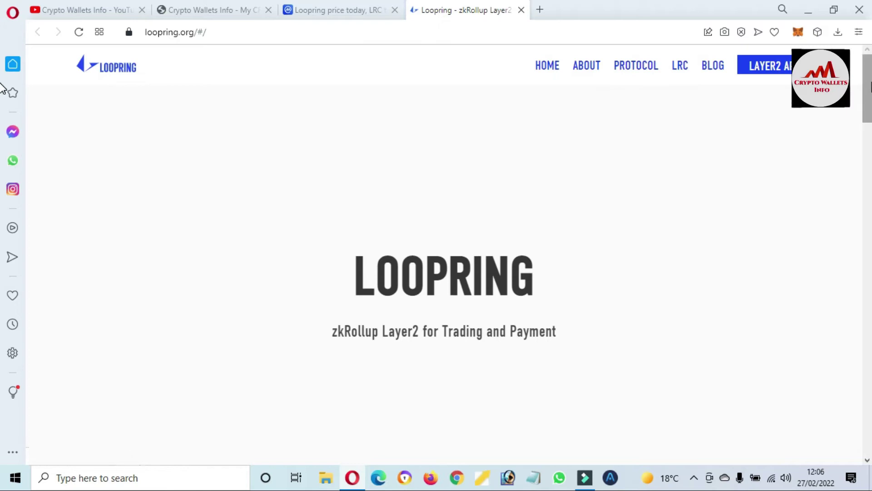
{"action": "scroll", "coordinate": [4, 90], "scroll_direction": "down", "scroll_amount": 5}
{"action": "scroll", "coordinate": [3, 150], "scroll_direction": "down", "scroll_amount": 5}
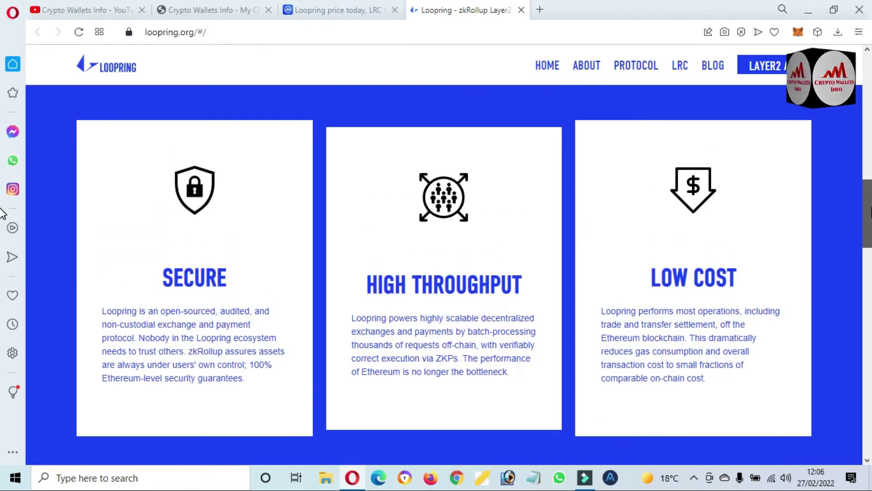
{"action": "scroll", "coordinate": [2, 216], "scroll_direction": "down", "scroll_amount": 5}
{"action": "scroll", "coordinate": [2, 254], "scroll_direction": "down", "scroll_amount": 5}
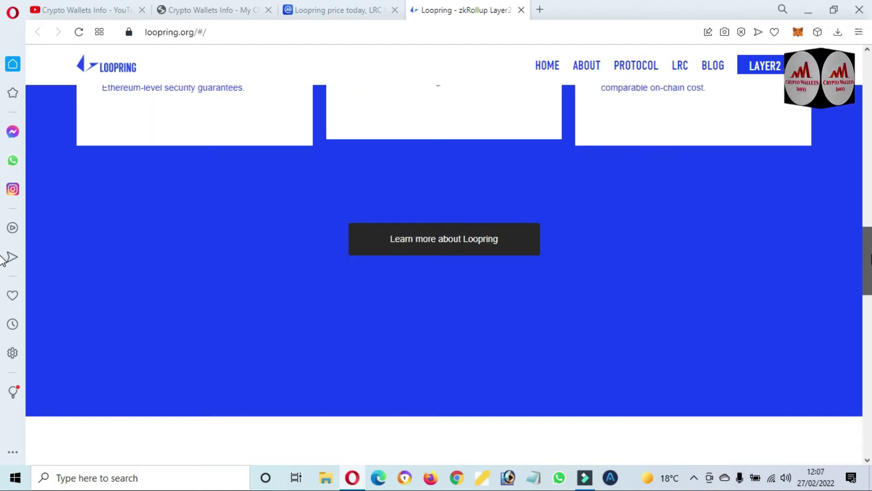
{"action": "scroll", "coordinate": [3, 319], "scroll_direction": "down", "scroll_amount": 5}
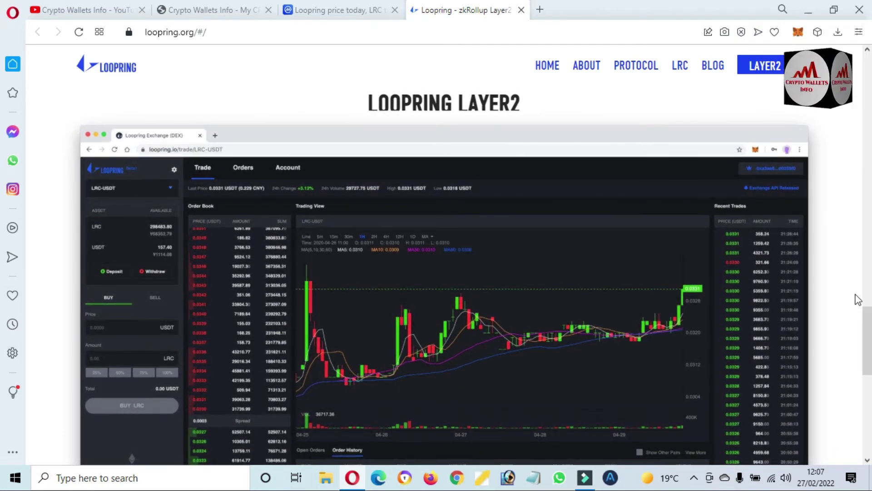
{"action": "scroll", "coordinate": [857, 318], "scroll_direction": "down", "scroll_amount": 3}
{"action": "scroll", "coordinate": [3, 368], "scroll_direction": "down", "scroll_amount": 3}
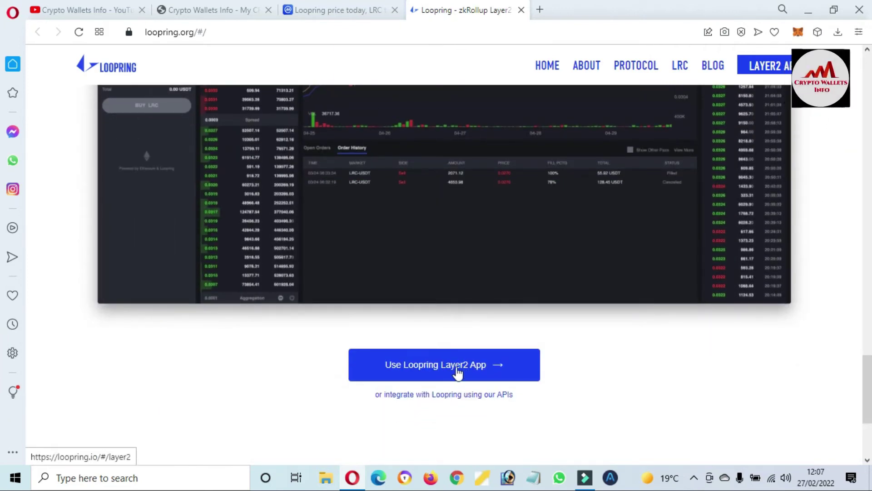
Open the Loopring Layer2 app, dismiss its Connect Wallet prompt, and go back to CoinMarketCap
{"action": "left_click", "coordinate": [456, 371]}
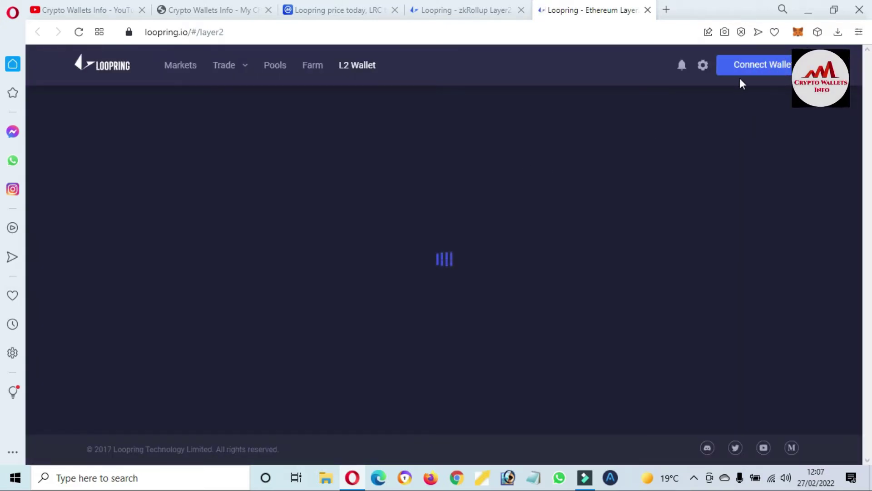
{"action": "left_click", "coordinate": [765, 71]}
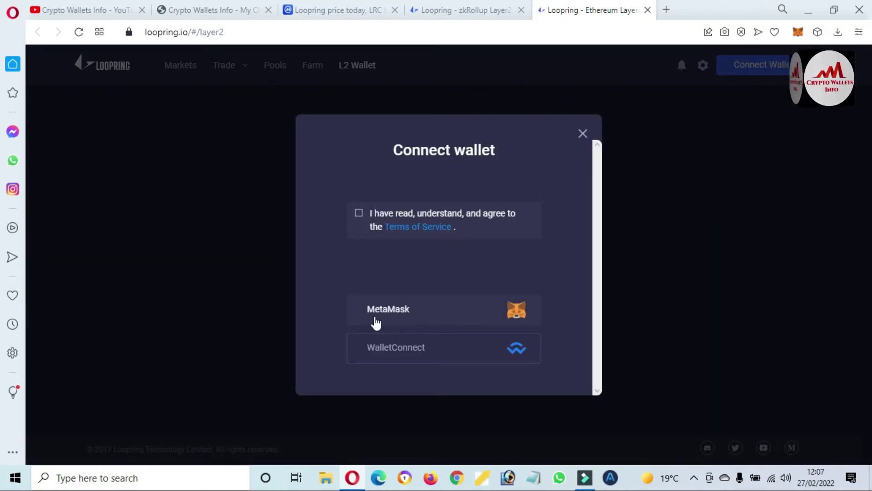
{"action": "left_click", "coordinate": [583, 134]}
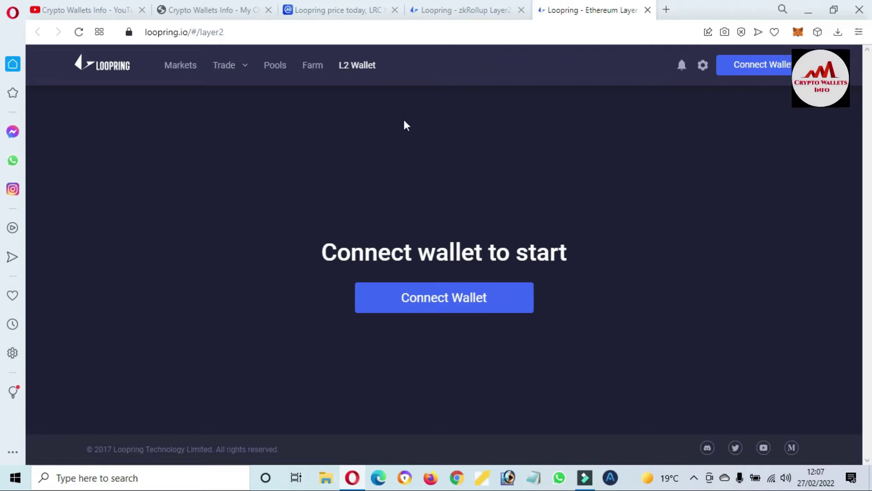
{"action": "left_click", "coordinate": [332, 6]}
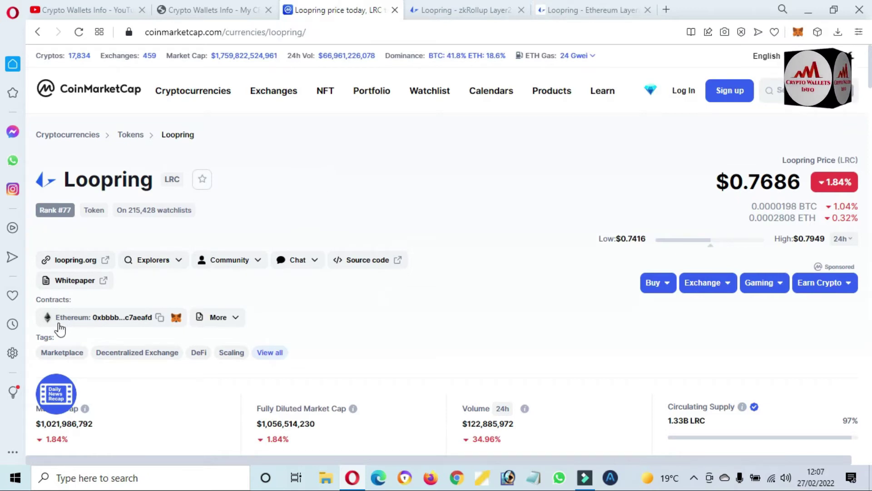
Open the LRC Ethereum contract's LoopringCoin V2 token page on Etherscan
{"action": "left_click_drag", "start_coordinate": [94, 319], "coordinate": [171, 319]}
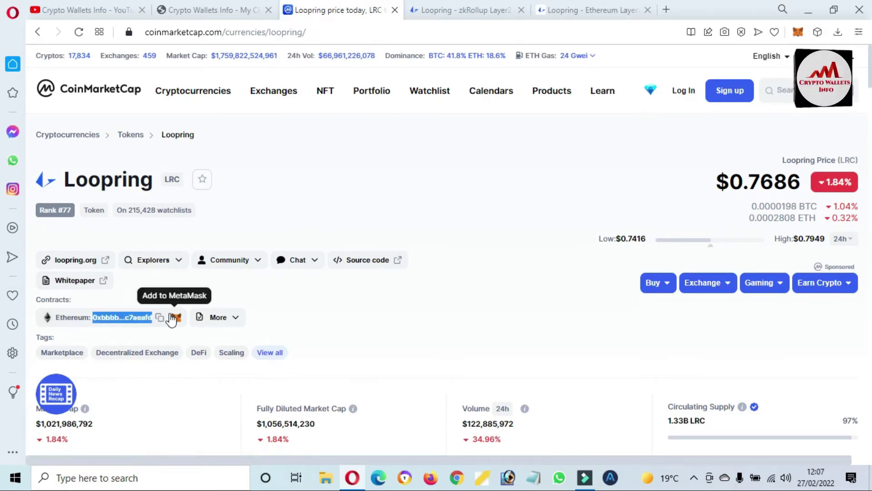
{"action": "left_click", "coordinate": [135, 321]}
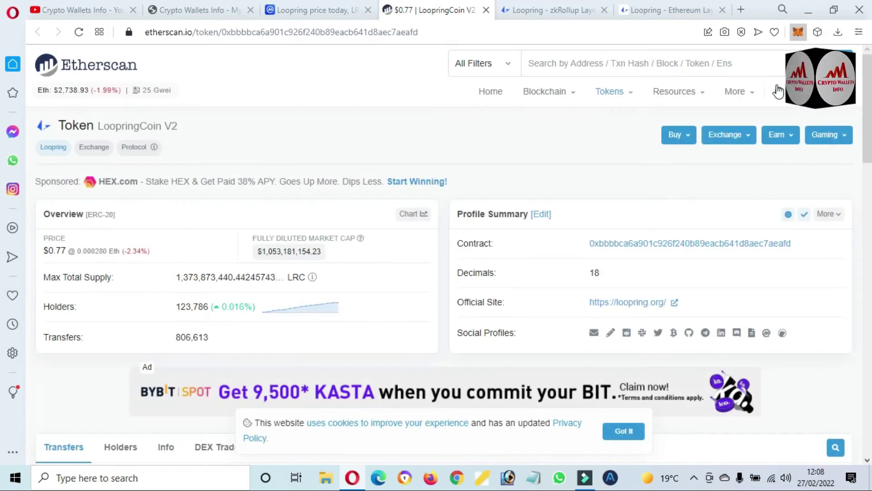
Unlock MetaMask with the wallet password to show Account 1 on ShibaChain
{"action": "left_click", "coordinate": [801, 32]}
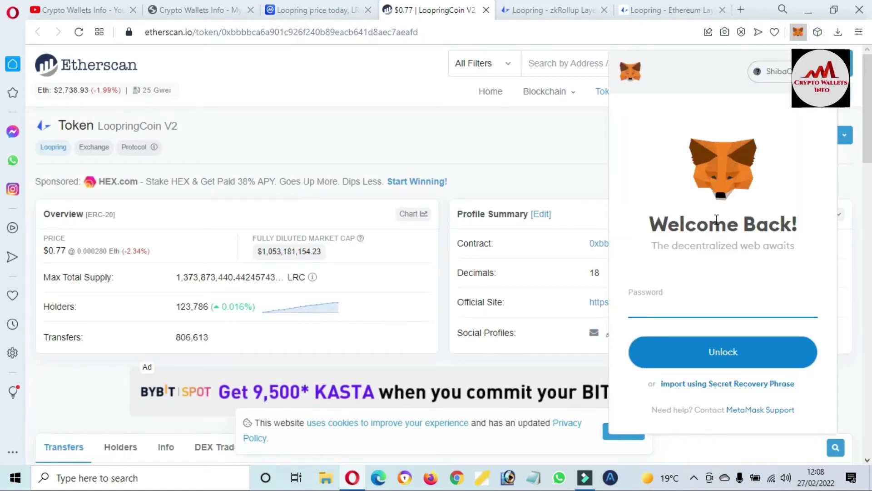
{"action": "type", "text": "*"}
{"action": "type", "text": "••••"}
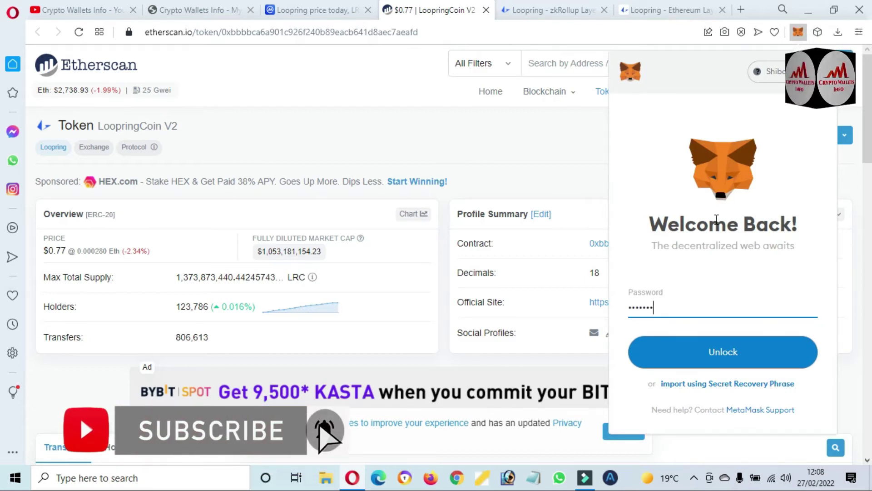
{"action": "type", "text": "•••••••"}
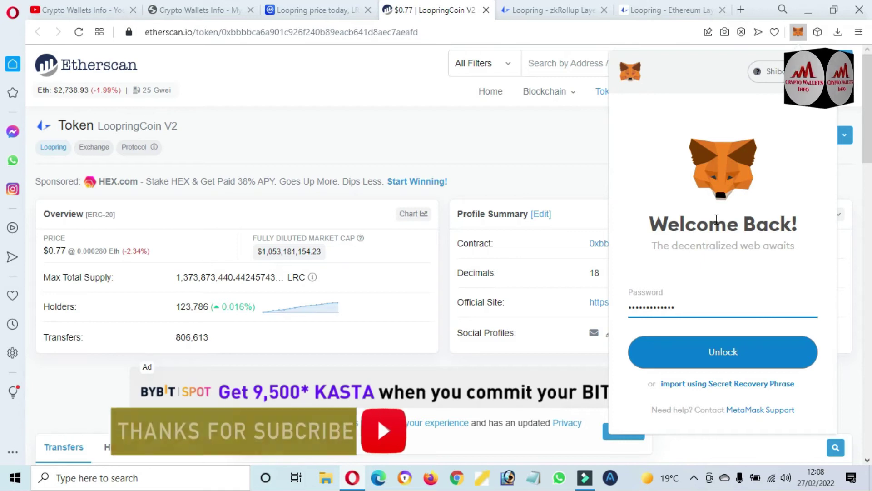
{"action": "left_click", "coordinate": [724, 354]}
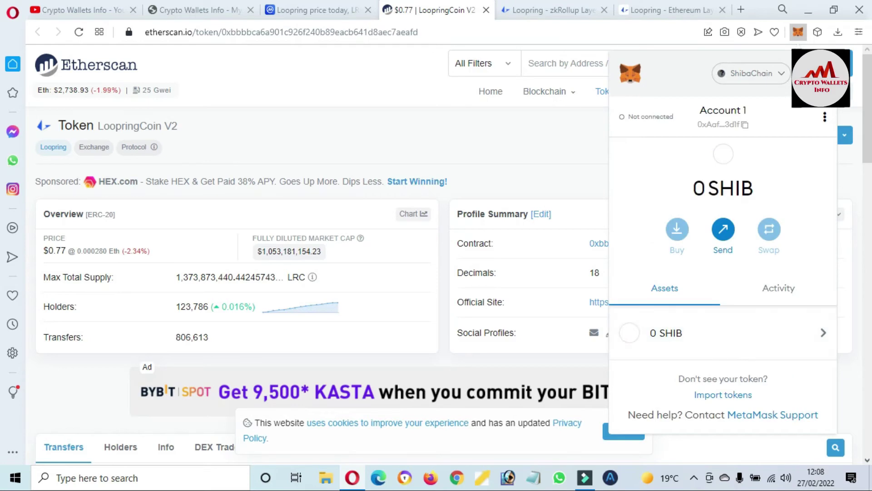
{"action": "left_click", "coordinate": [826, 119]}
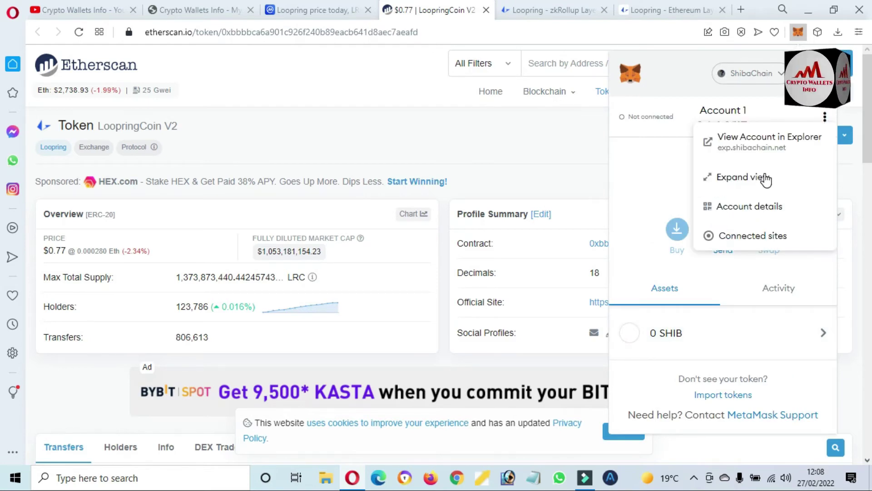
Open MetaMask in a full browser tab and switch the network to Ethereum Mainnet
{"action": "left_click", "coordinate": [764, 176]}
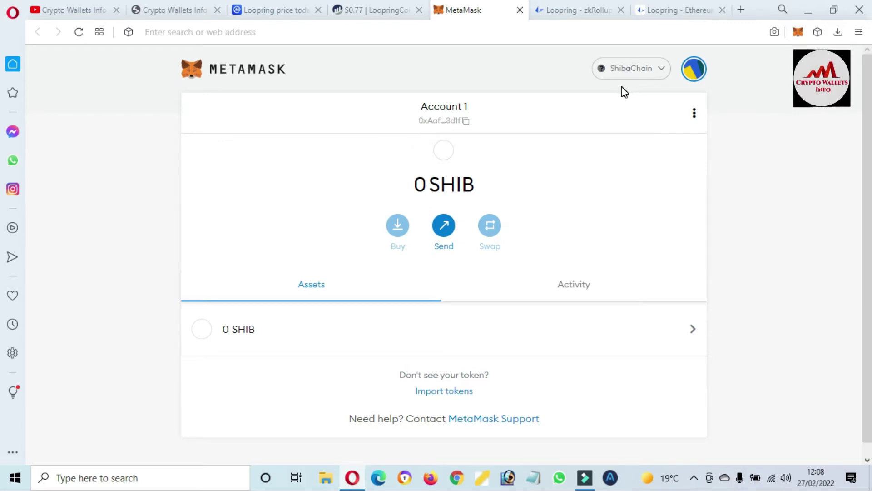
{"action": "left_click", "coordinate": [661, 71]}
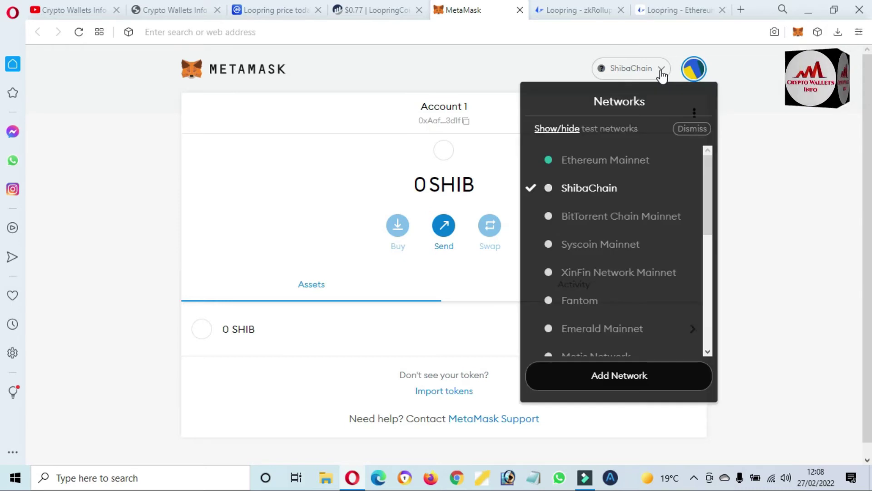
{"action": "left_click", "coordinate": [621, 161]}
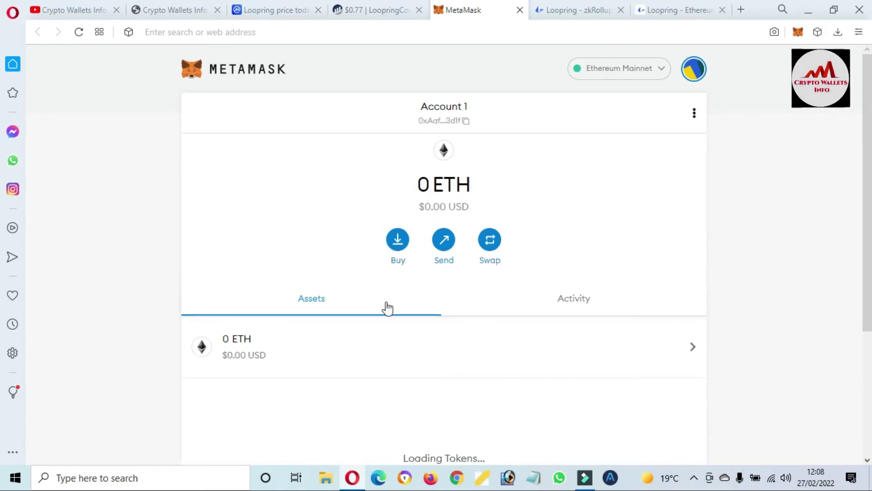
Scroll to the bottom of the Assets list and follow the import tokens link
{"action": "scroll", "coordinate": [2, 266], "scroll_direction": "down", "scroll_amount": 2}
{"action": "scroll", "coordinate": [2, 266], "scroll_direction": "down", "scroll_amount": 5}
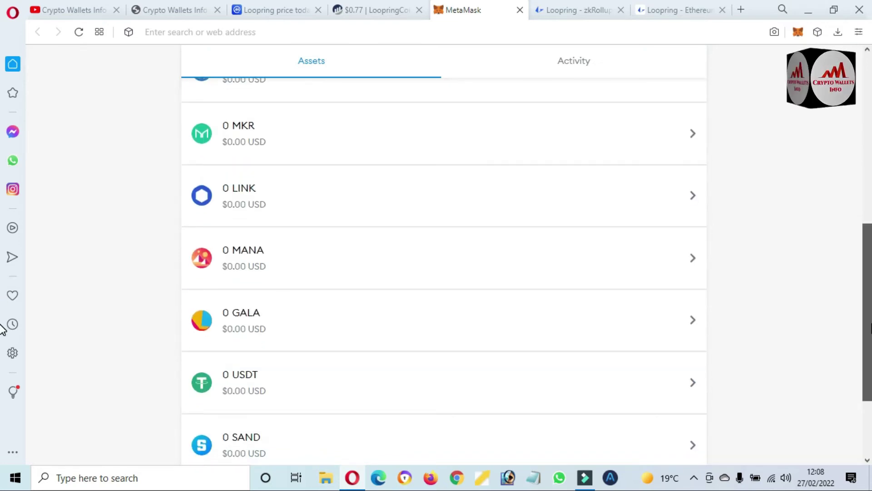
{"action": "scroll", "coordinate": [2, 329], "scroll_direction": "down", "scroll_amount": 2}
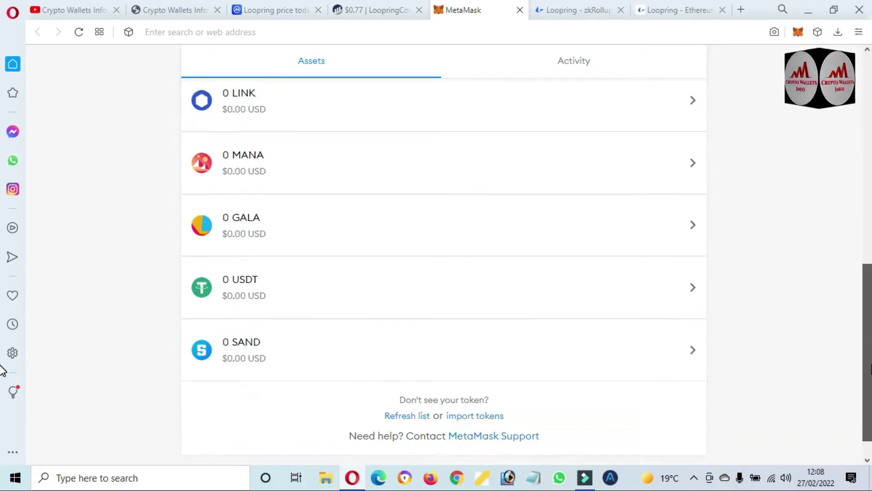
{"action": "scroll", "coordinate": [856, 389], "scroll_direction": "down", "scroll_amount": 1}
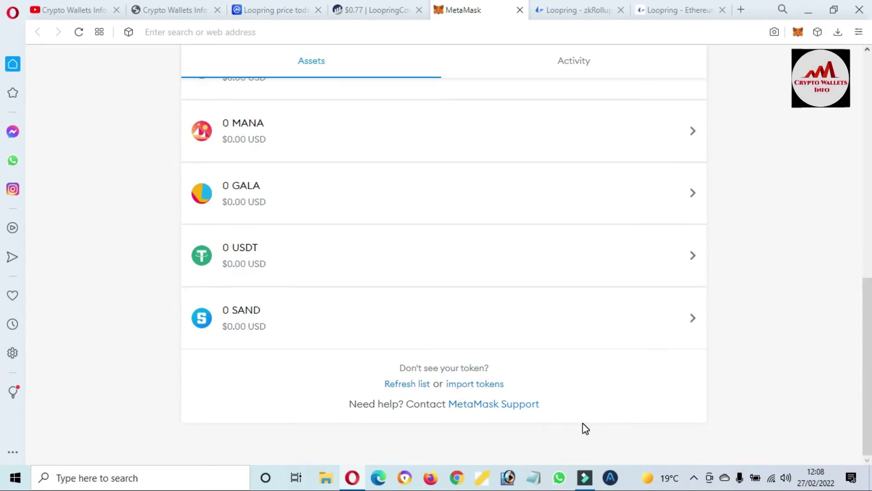
{"action": "left_click_drag", "start_coordinate": [506, 384], "coordinate": [449, 387]}
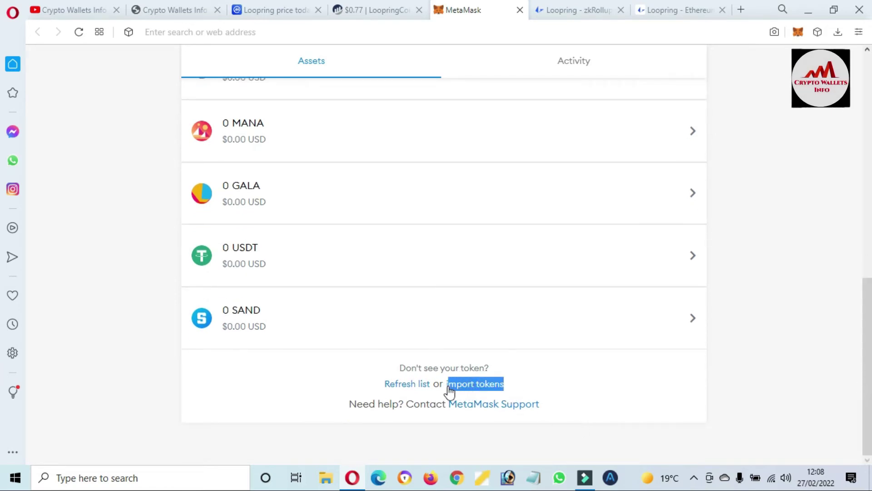
{"action": "left_click", "coordinate": [483, 389]}
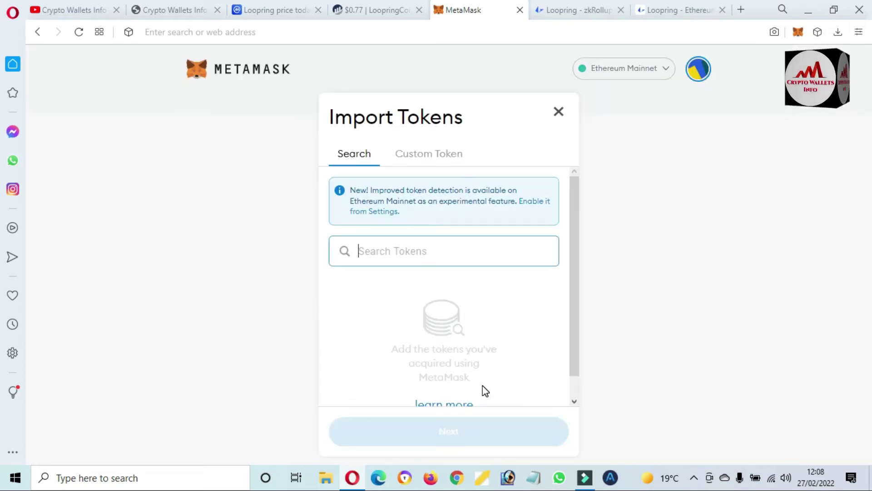
Show the Custom Token form and copy the LoopringCoin V2 contract address from Etherscan
{"action": "left_click", "coordinate": [429, 160]}
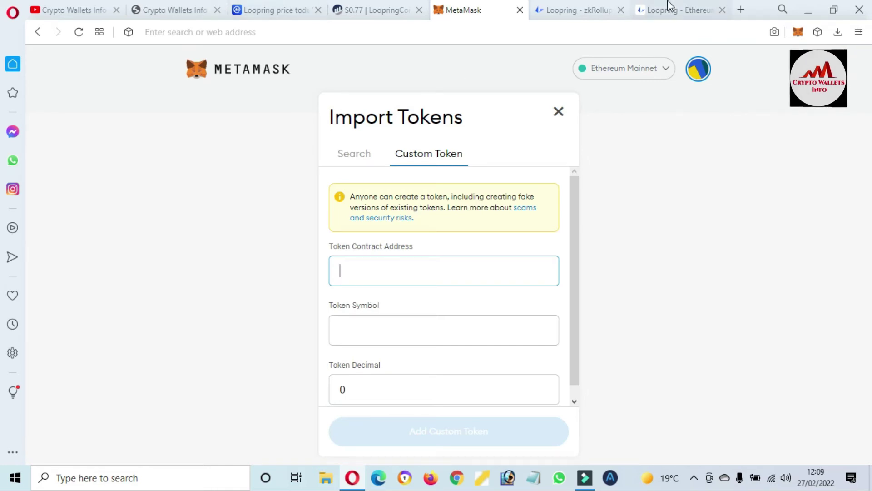
{"action": "left_click", "coordinate": [371, 10]}
{"action": "left_click_drag", "start_coordinate": [578, 251], "coordinate": [799, 257]}
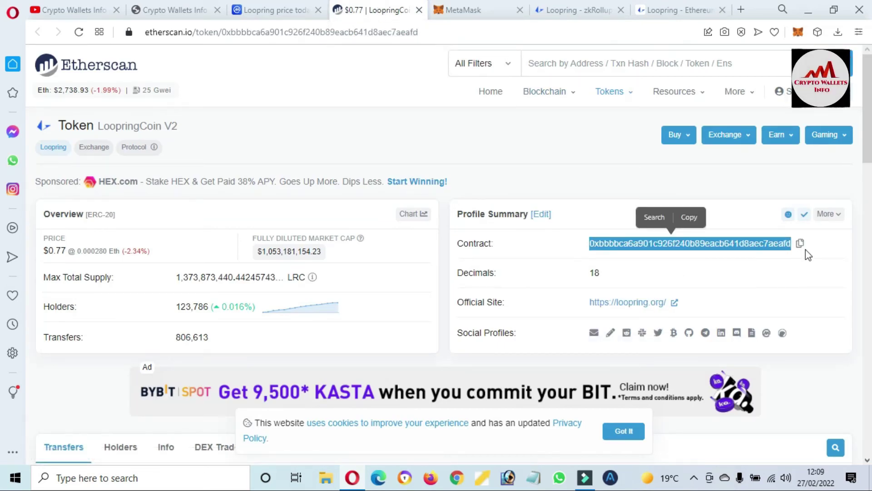
{"action": "left_click", "coordinate": [798, 248]}
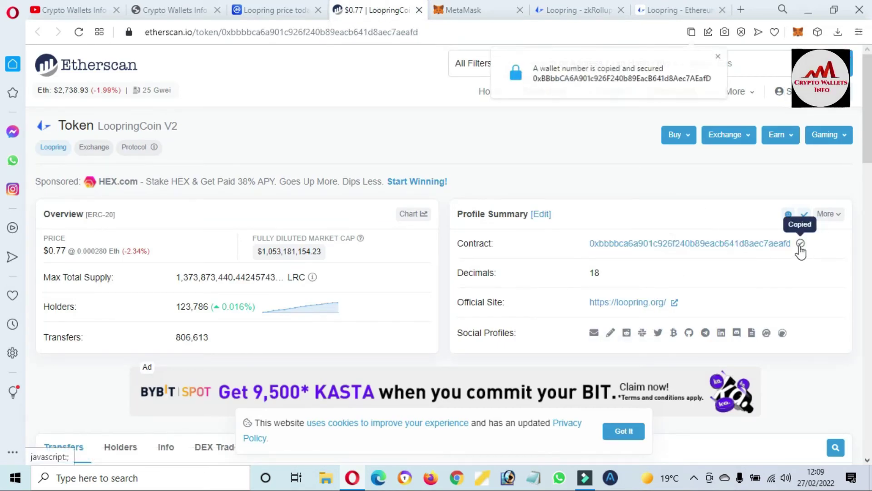
{"action": "left_click", "coordinate": [477, 5]}
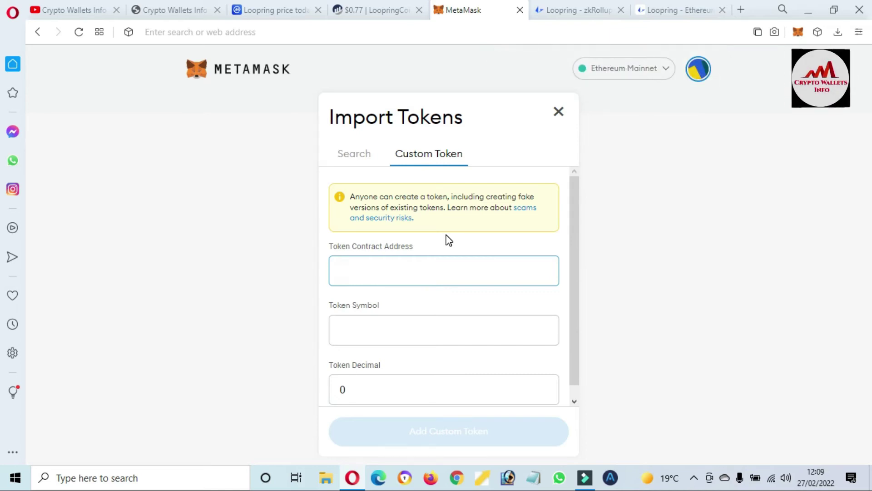
Paste the LRC contract address and import it as a custom token
{"action": "key", "text": "ctrl+v"}
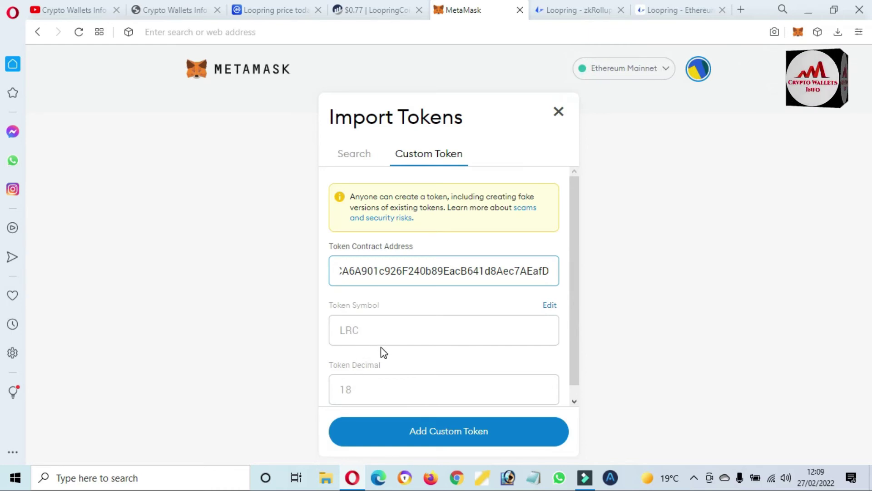
{"action": "left_click", "coordinate": [450, 439]}
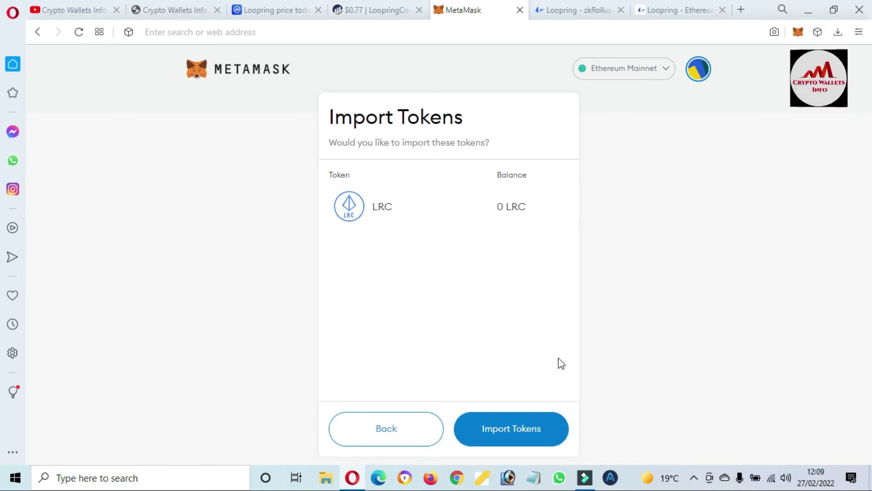
{"action": "left_click", "coordinate": [495, 433]}
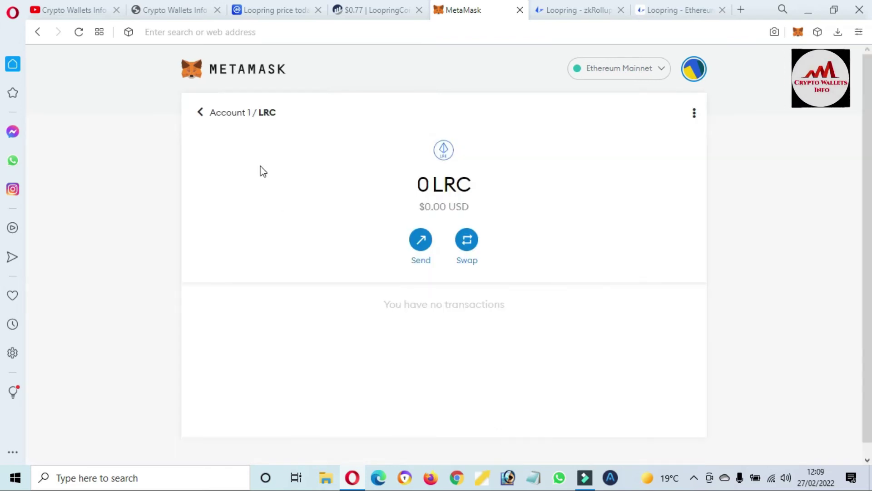
Return to the asset list and open the LRC token page showing 0 LRC
{"action": "left_click", "coordinate": [233, 114]}
{"action": "scroll", "coordinate": [259, 391], "scroll_direction": "down", "scroll_amount": 10}
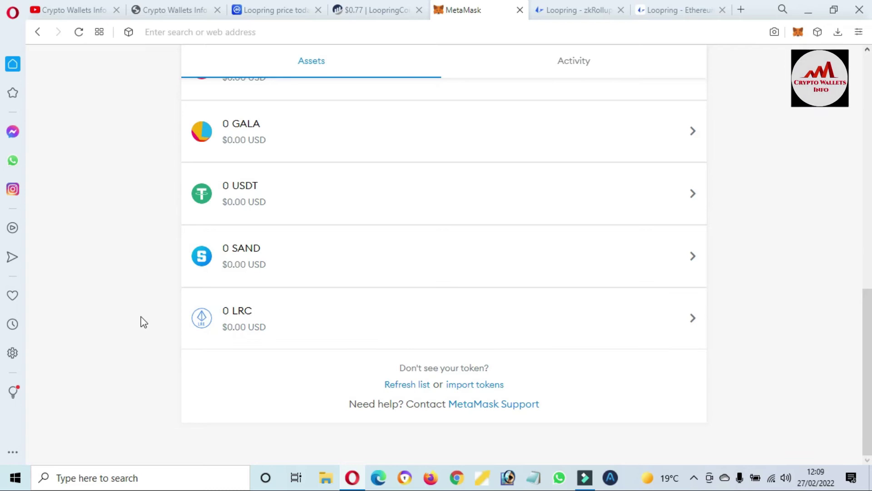
{"action": "left_click_drag", "start_coordinate": [144, 322], "coordinate": [765, 356]}
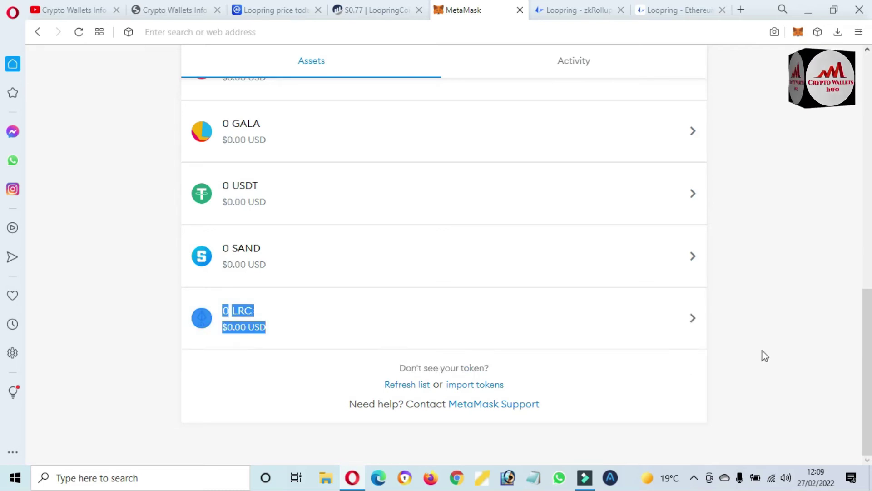
{"action": "left_click", "coordinate": [774, 356]}
{"action": "mouse_move", "coordinate": [384, 312]}
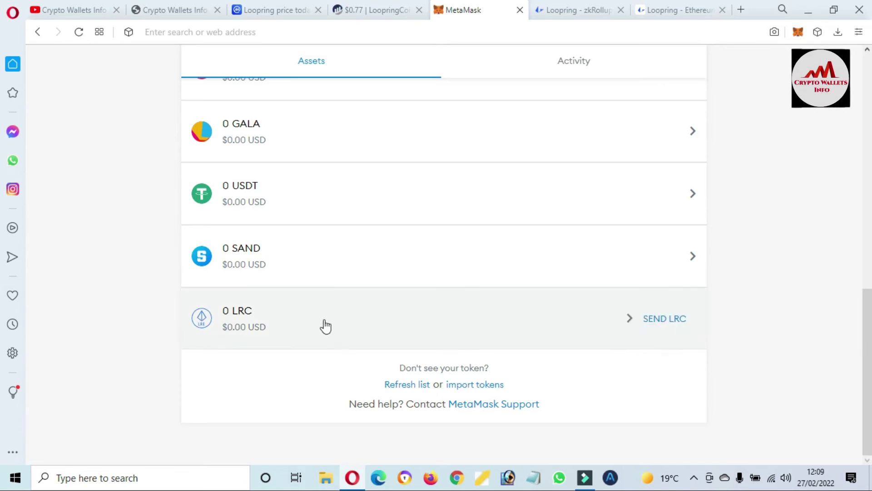
{"action": "left_click", "coordinate": [349, 324]}
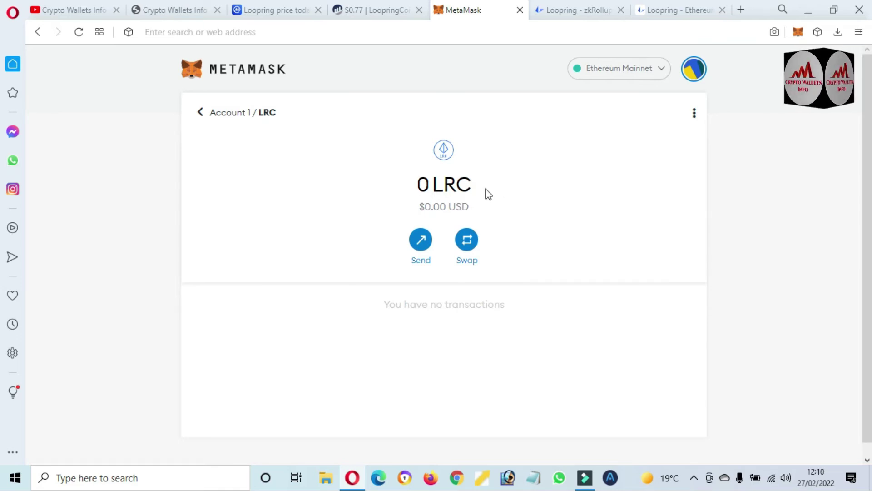
Show Account 1's details with its QR code and copy the wallet address
{"action": "left_click", "coordinate": [695, 113]}
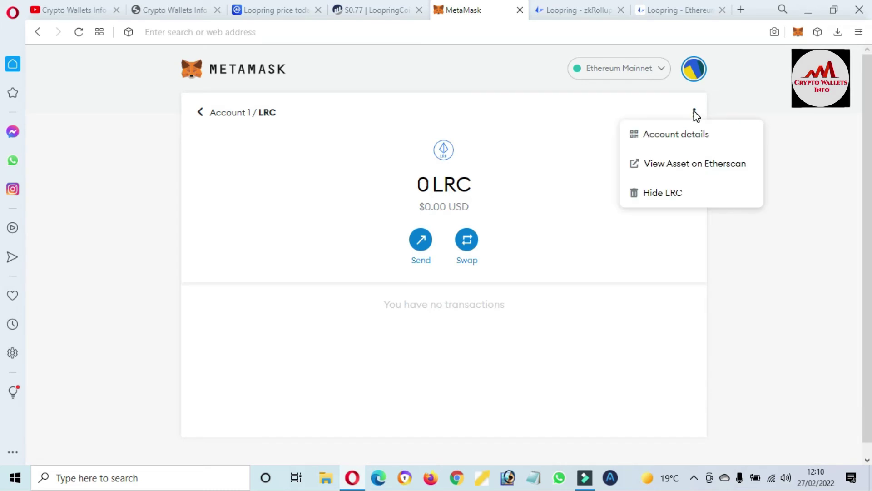
{"action": "left_click", "coordinate": [689, 135]}
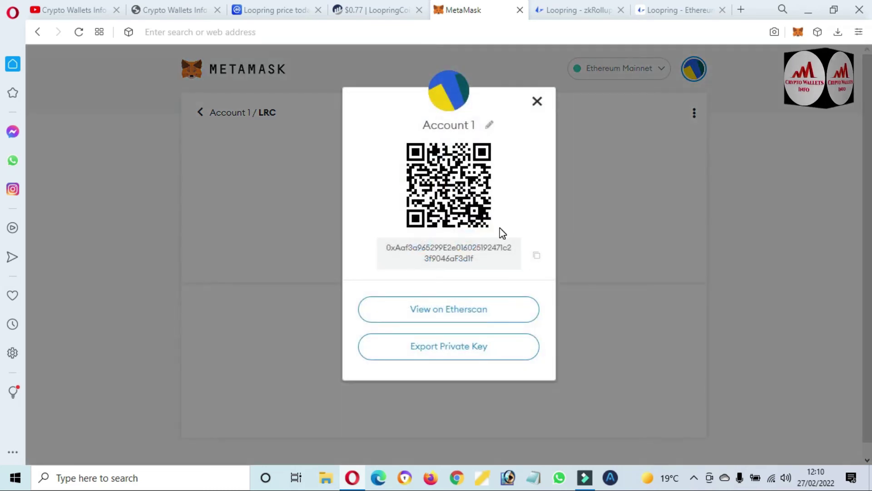
{"action": "left_click_drag", "start_coordinate": [475, 259], "coordinate": [384, 253]}
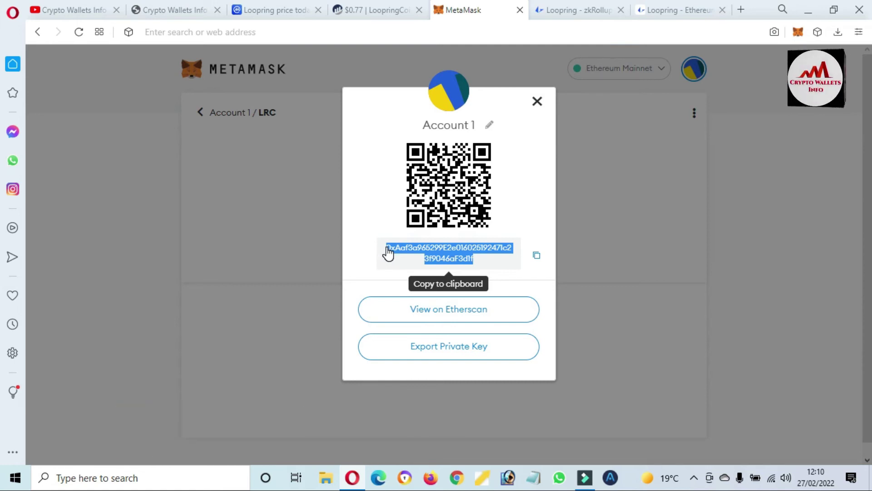
{"action": "left_click", "coordinate": [388, 253]}
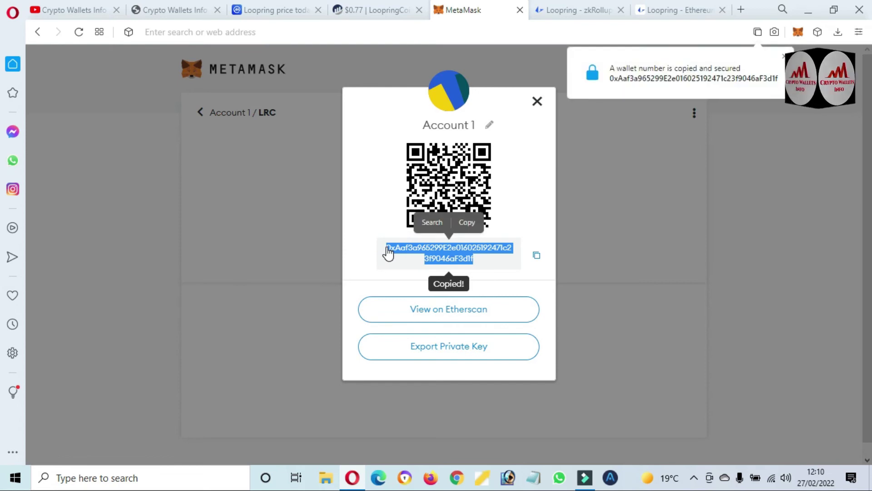
{"action": "left_click", "coordinate": [546, 330]}
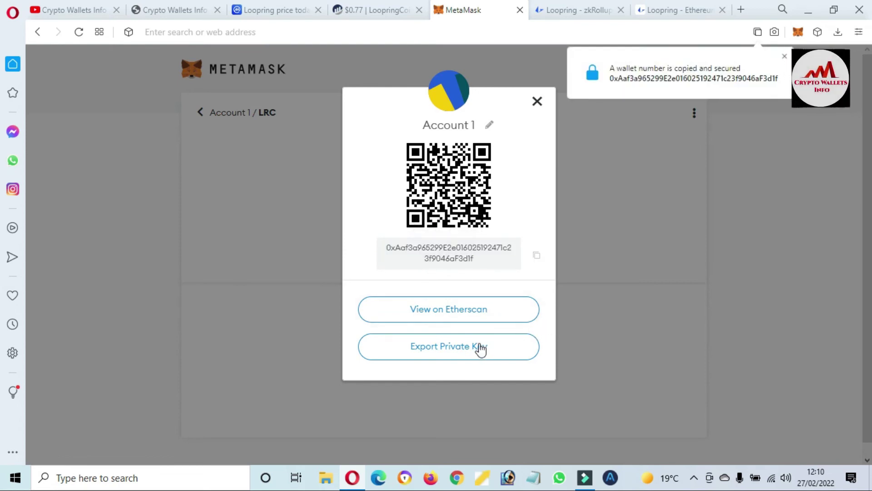
Export Account 1's private key by confirming the wallet password, then select the revealed key
{"action": "left_click", "coordinate": [435, 358]}
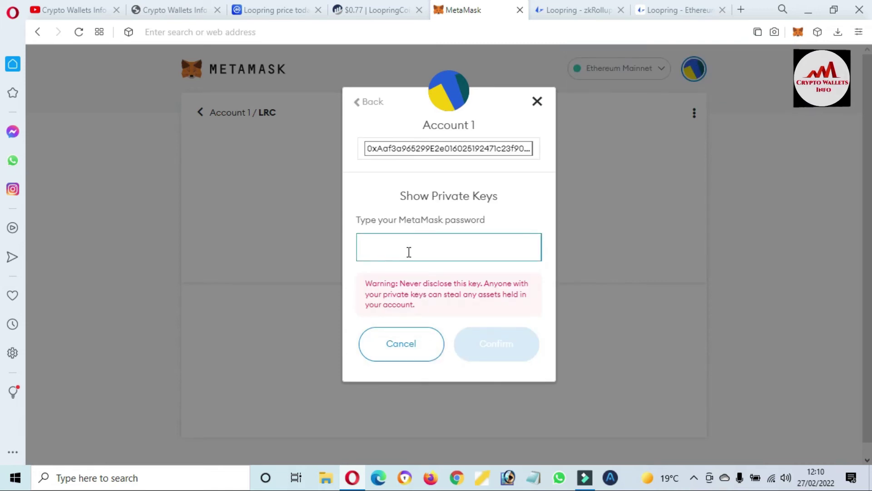
{"action": "type", "text": "••••••"}
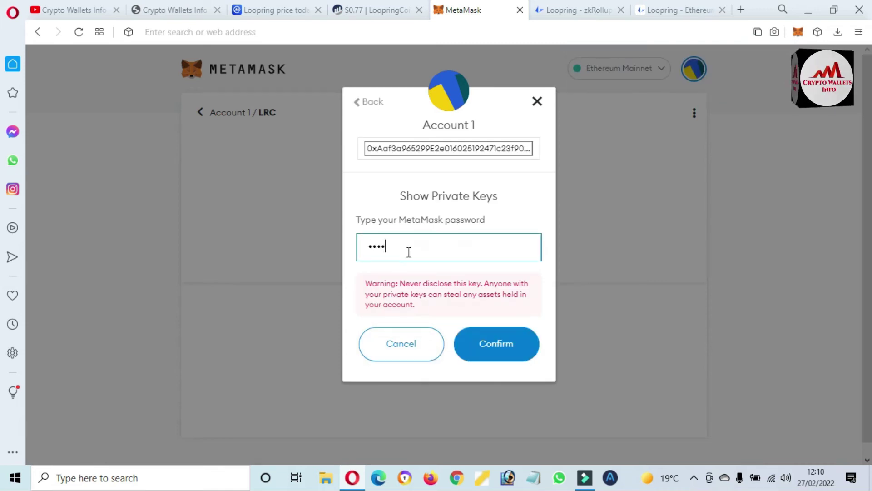
{"action": "type", "text": "••••••"}
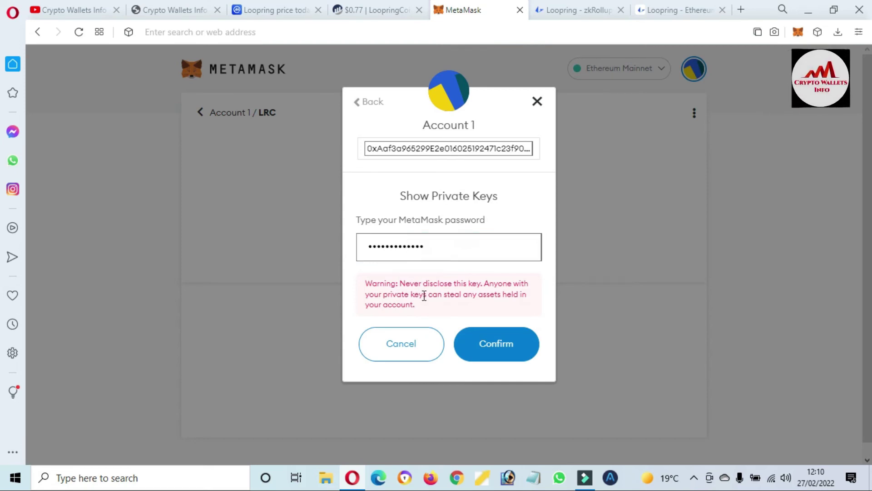
{"action": "left_click_drag", "start_coordinate": [421, 312], "coordinate": [392, 280]}
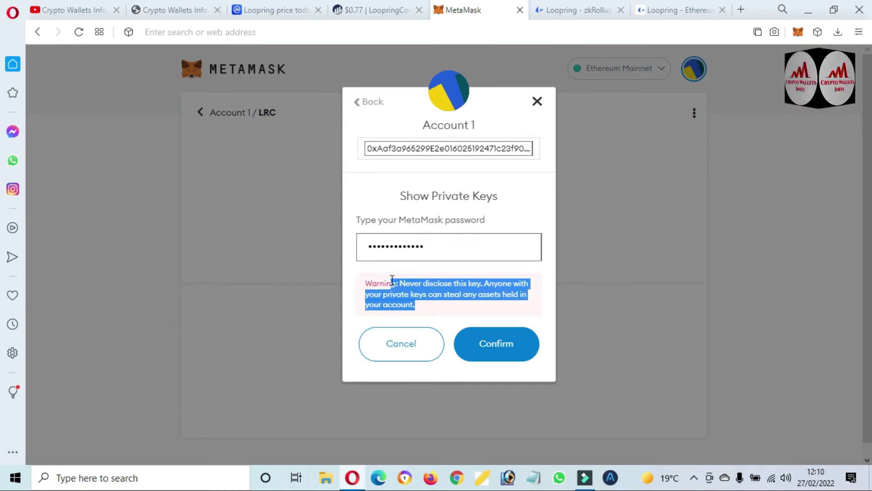
{"action": "left_click_drag", "start_coordinate": [392, 280], "coordinate": [392, 280]}
{"action": "left_click", "coordinate": [506, 345]}
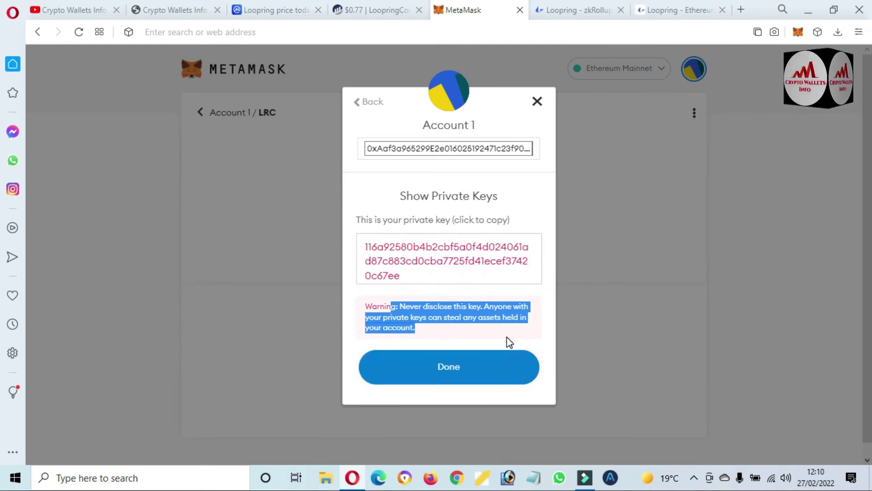
{"action": "left_click", "coordinate": [408, 270]}
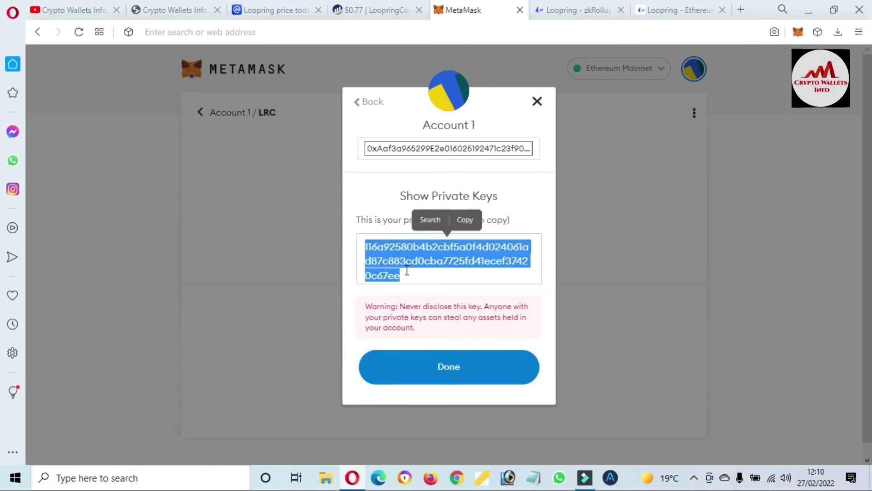